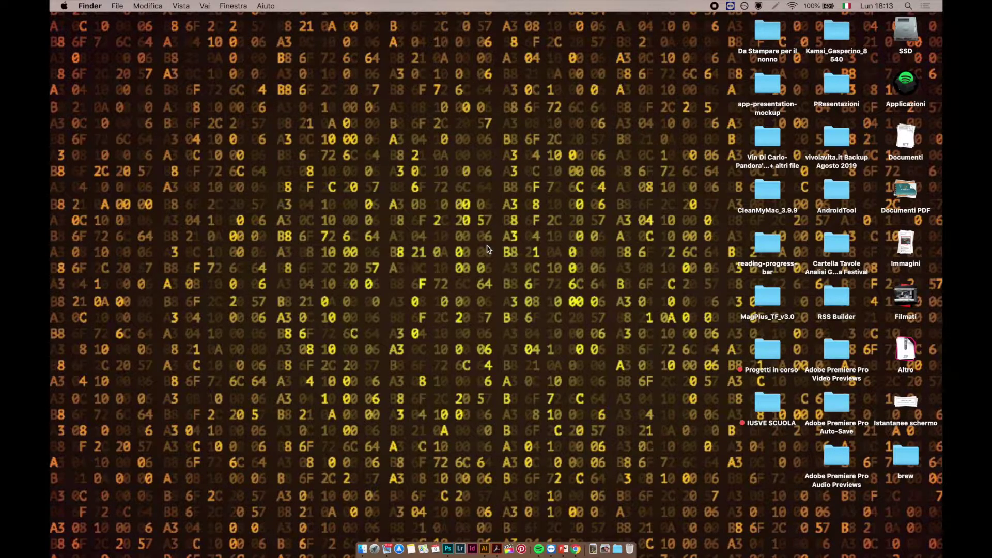
# Switch from the desktop to the open Banner Fiverr.pdf banner in Illustrator
pyautogui.click(411, 549)
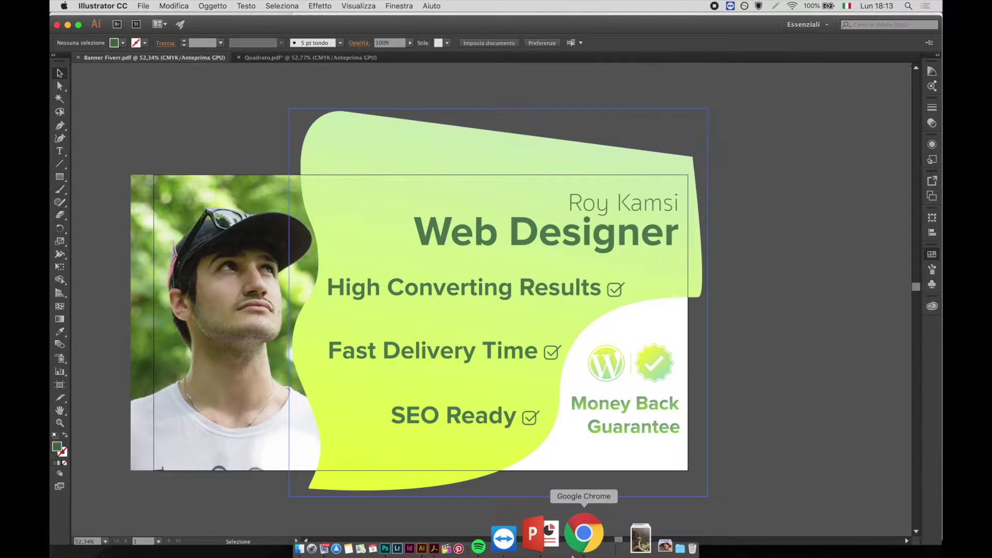
# Browse YouTube videos on shrinking Illustrator file sizes, then hide Chrome
pyautogui.click(583, 533)
pyautogui.moveTo(357, 69); pyautogui.dragTo(295, 69)
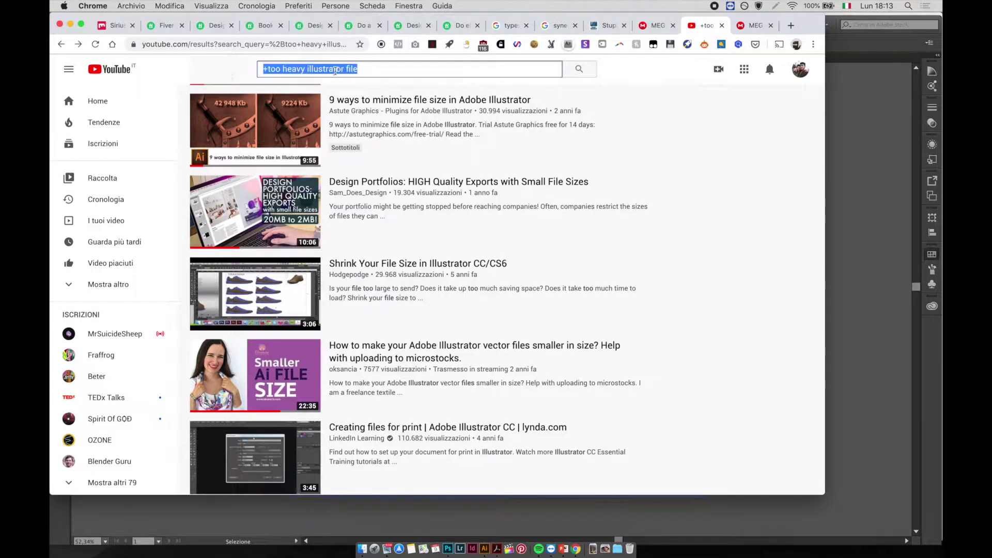
pyautogui.scroll(5, 423, 165)
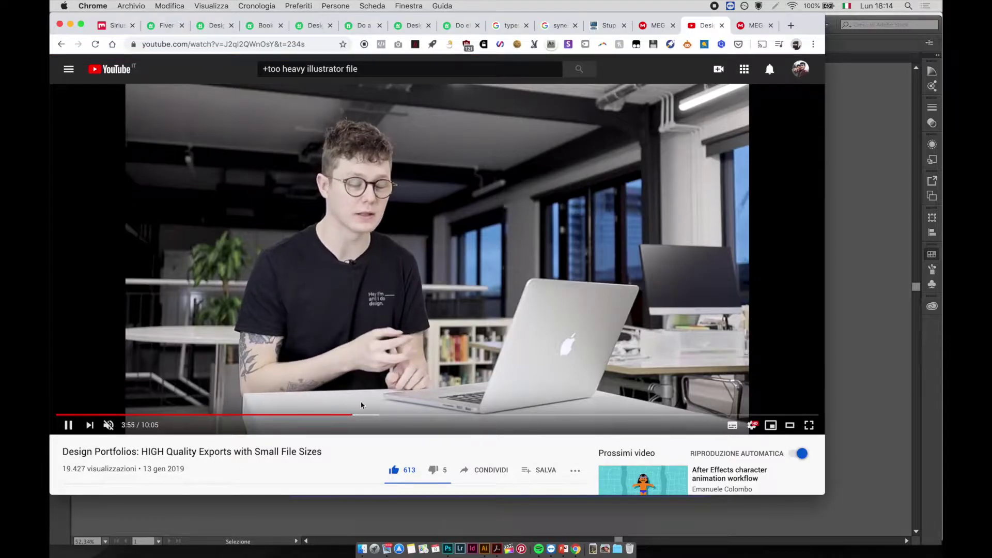
pyautogui.moveTo(373, 416)
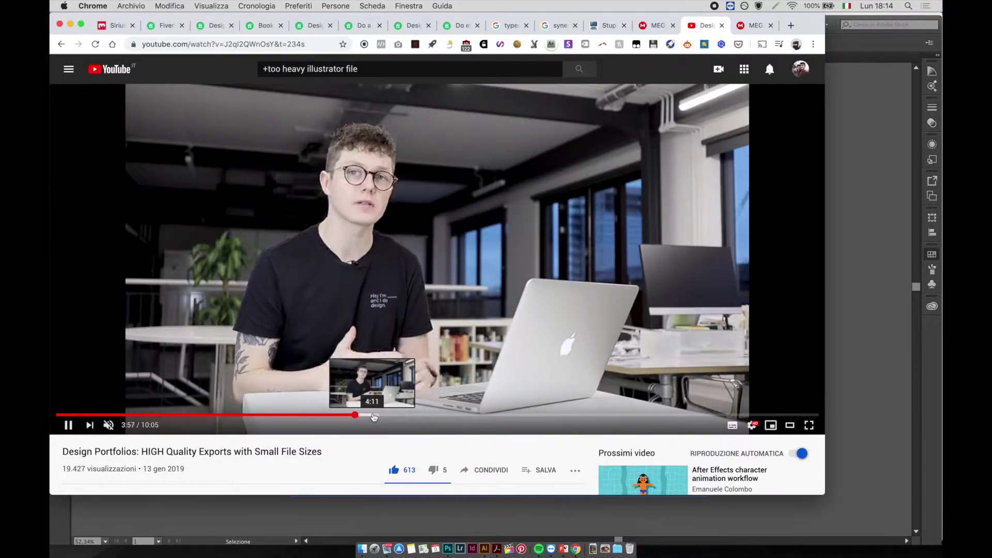
pyautogui.click(373, 418)
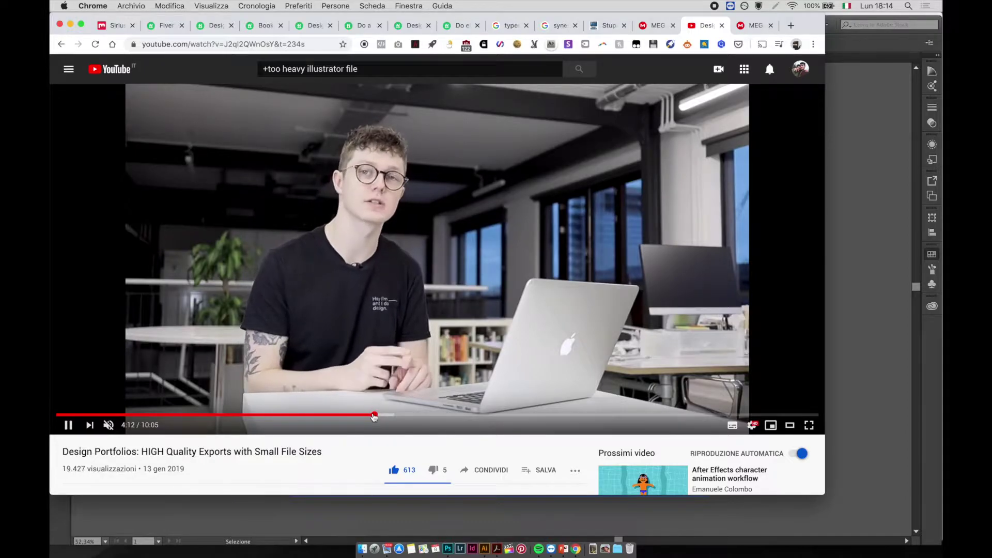
pyautogui.hotkey('alt', 'Left')
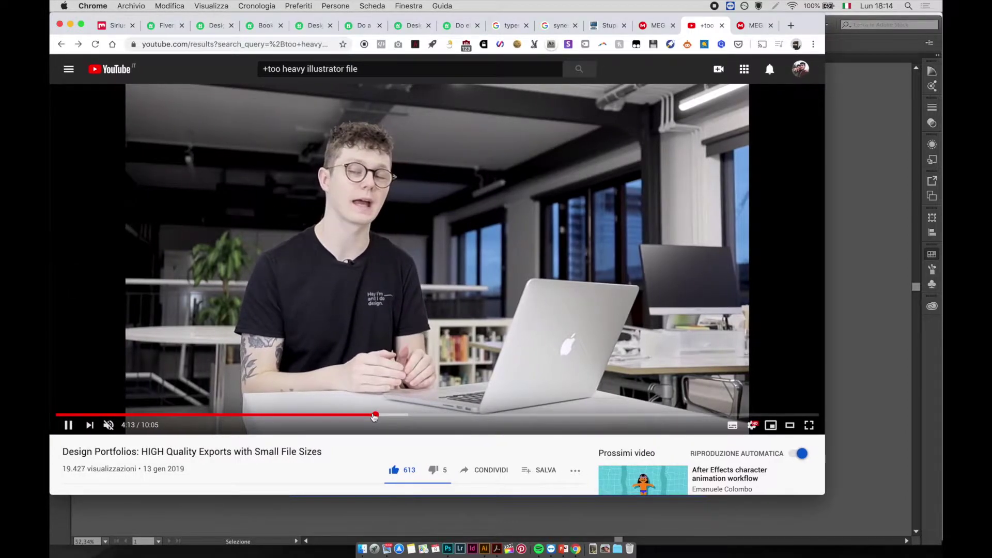
pyautogui.scroll(-5, 465, 215)
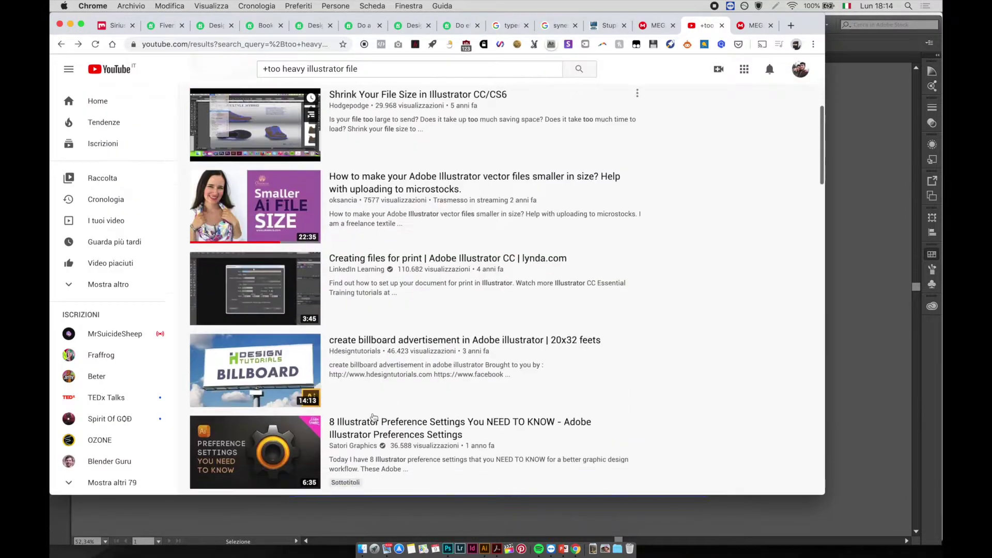
pyautogui.click(465, 215)
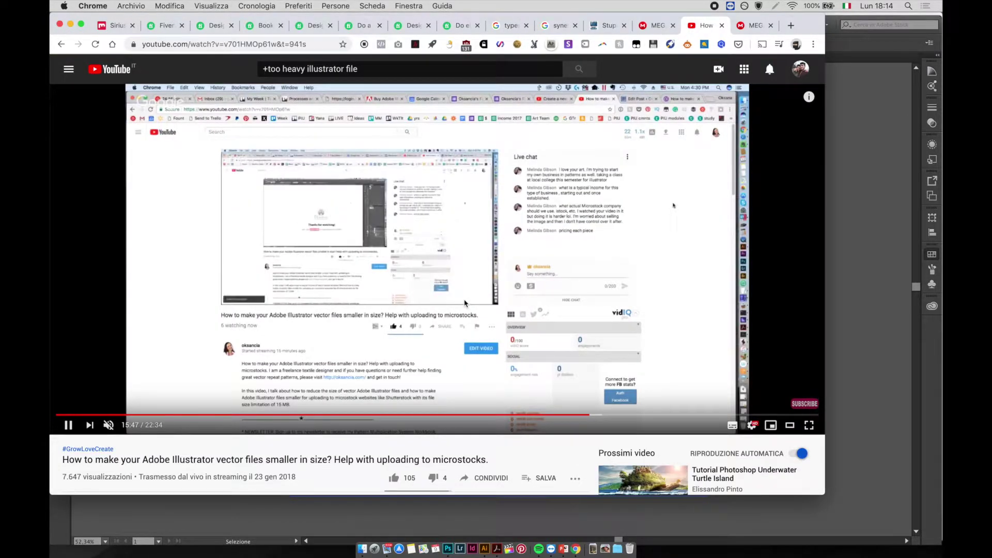
pyautogui.scroll(-3, 465, 303)
pyautogui.scroll(3, 465, 302)
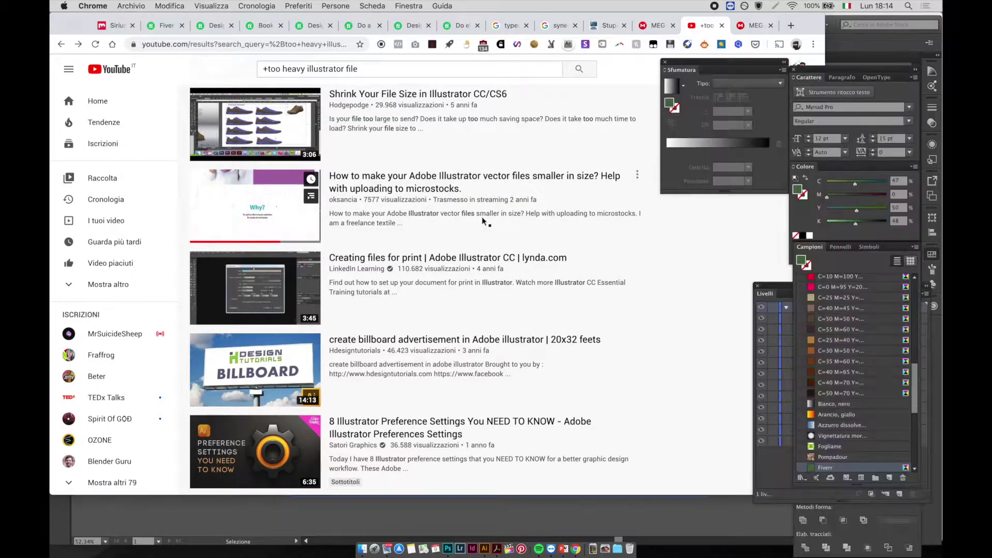
pyautogui.press('super+Tab')
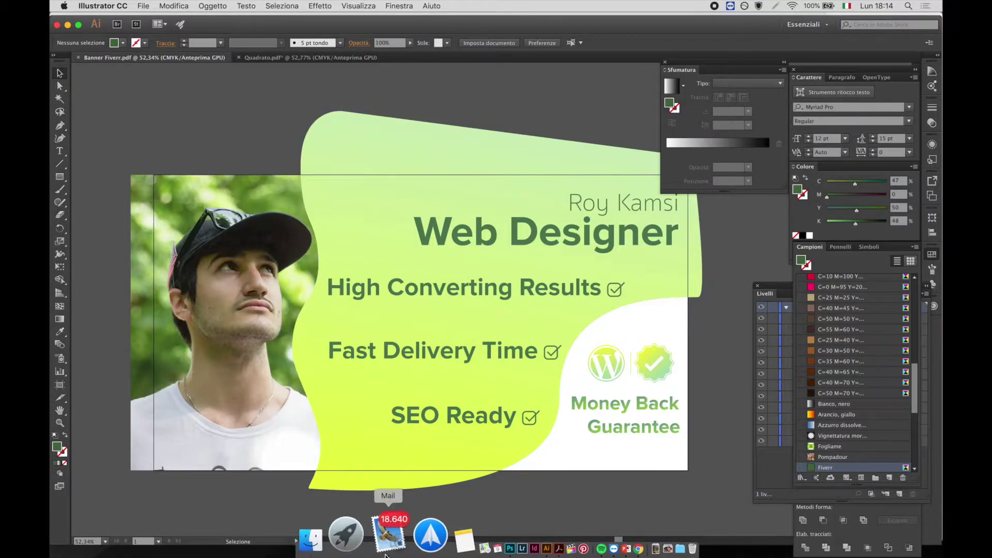
# Select a banner group and open the Fiverr folder holding Banner Fiverr.pdf in Finder
pyautogui.click(372, 547)
pyautogui.press('Escape')
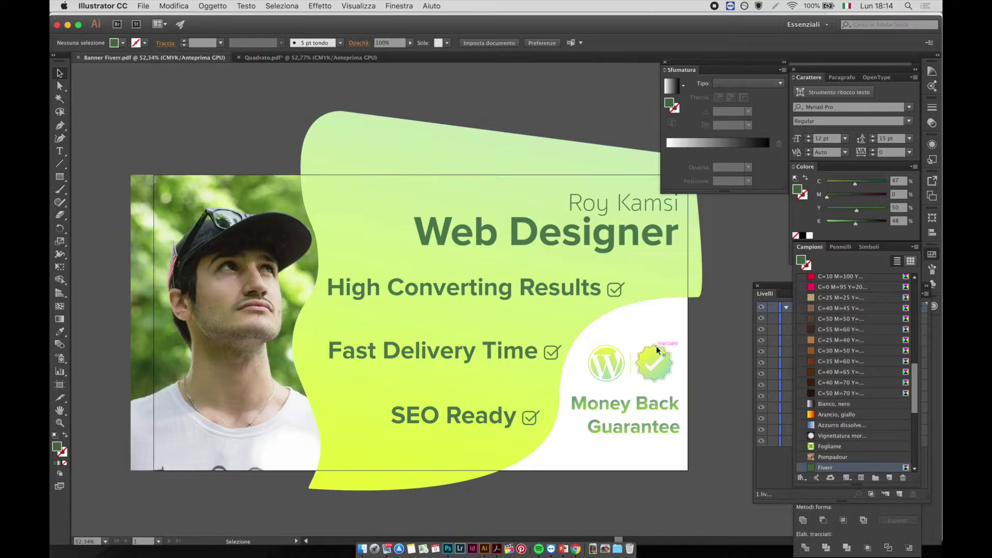
pyautogui.click(637, 325)
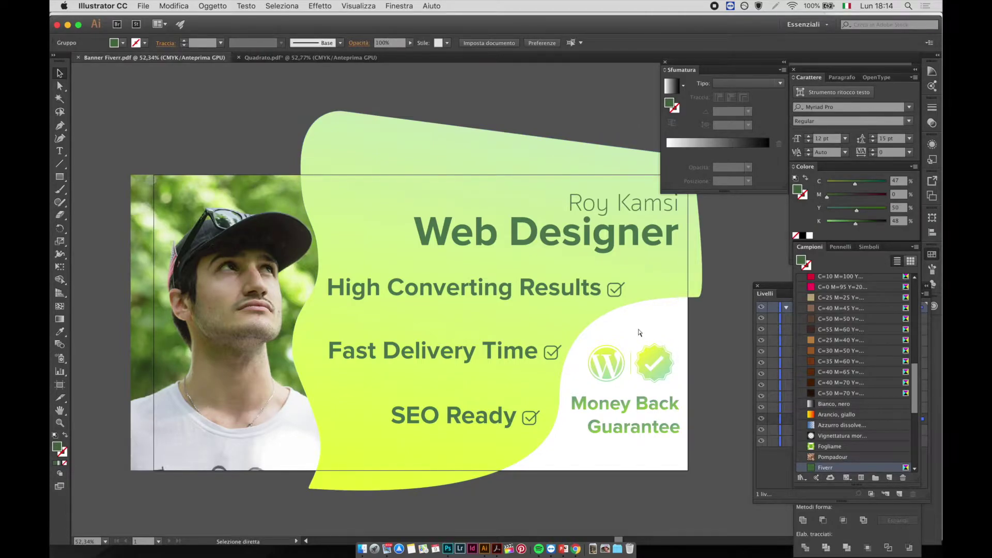
pyautogui.click(721, 333)
# Check file sizes in Get Info: Banner Fiverr.pdf 8.3 MB, loooo.jpg 939 KB
pyautogui.click(363, 548)
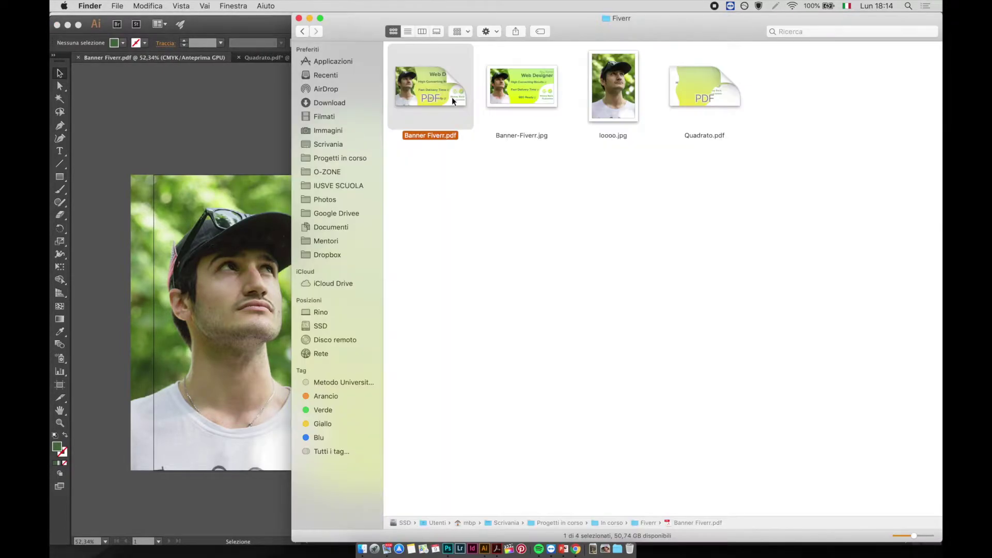
pyautogui.press('super+i')
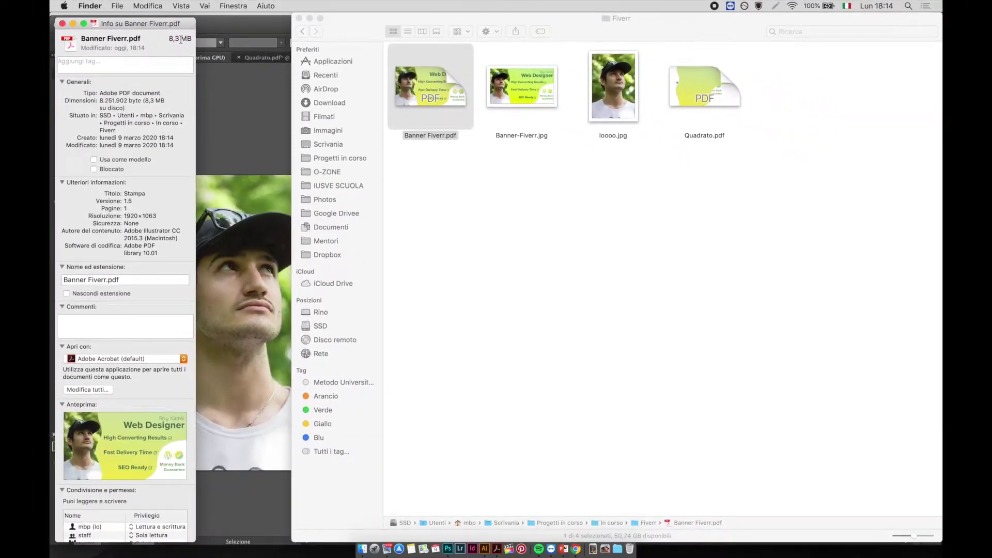
pyautogui.press('super+w')
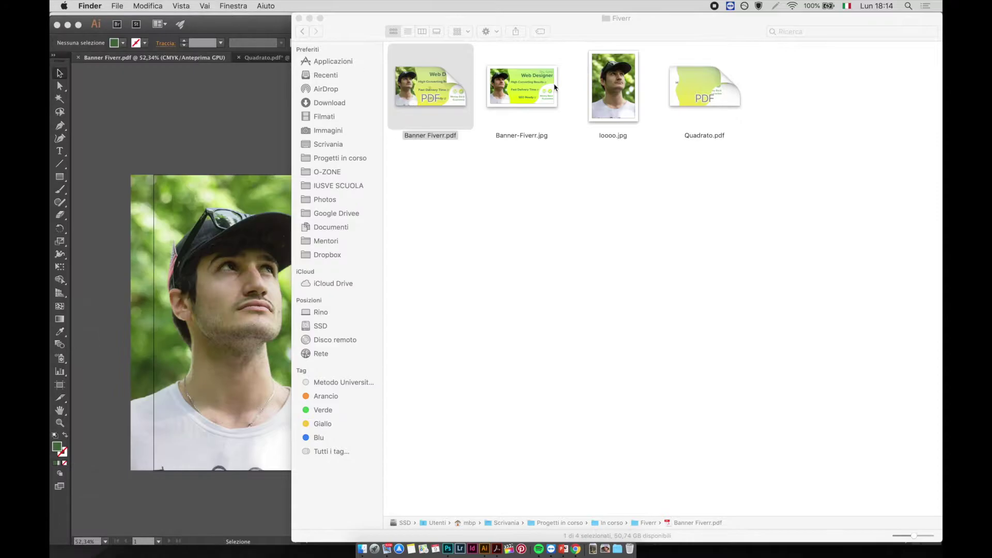
pyautogui.click(613, 87)
pyautogui.press('super+i')
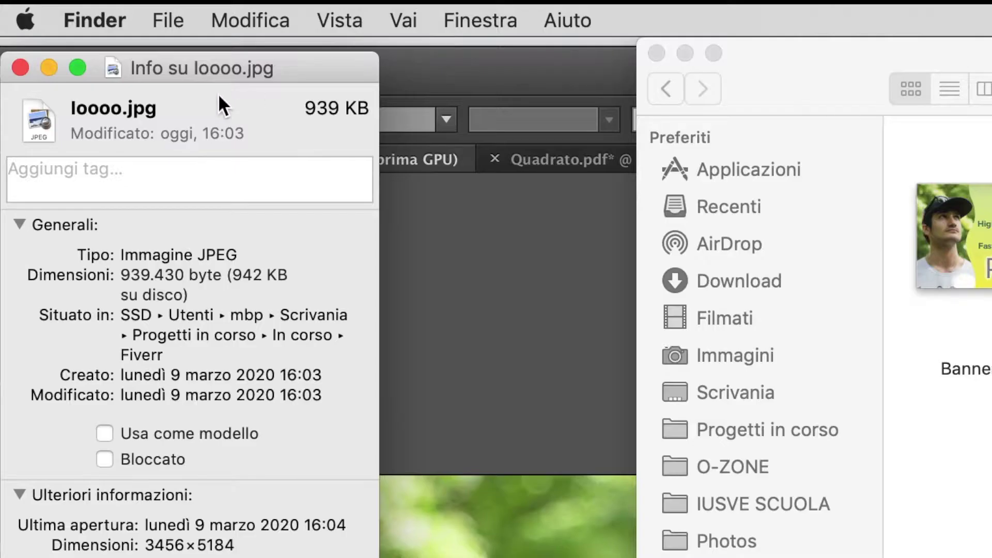
pyautogui.press('super+w')
pyautogui.click(265, 232)
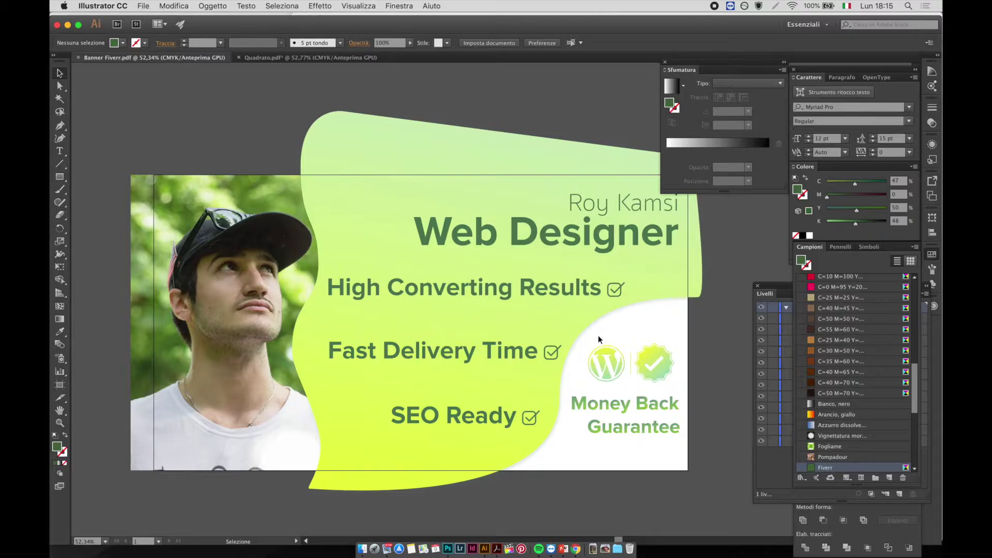
# Inspect the 1920 × 1080 px width and height in File > Nuovo, then cancel
pyautogui.press('super+n')
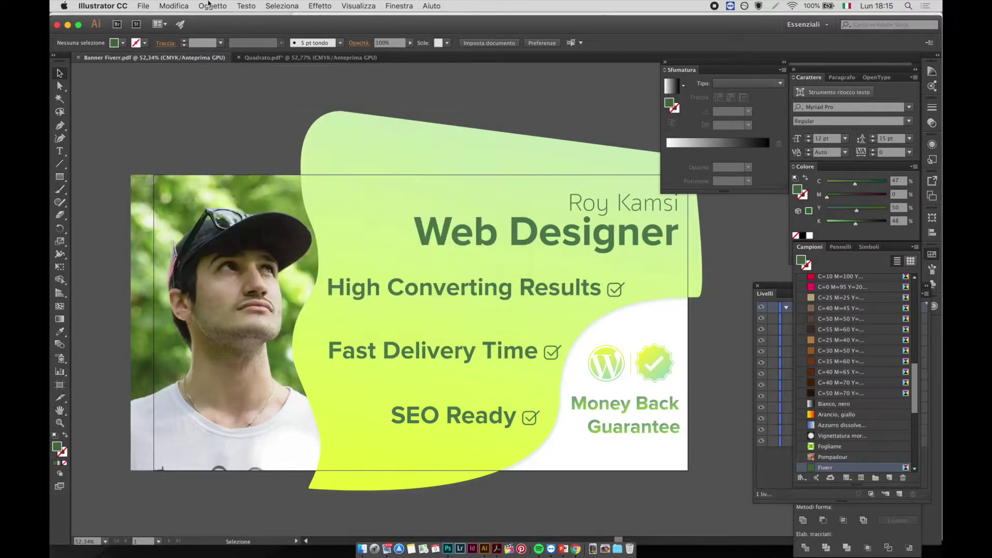
pyautogui.click(144, 5)
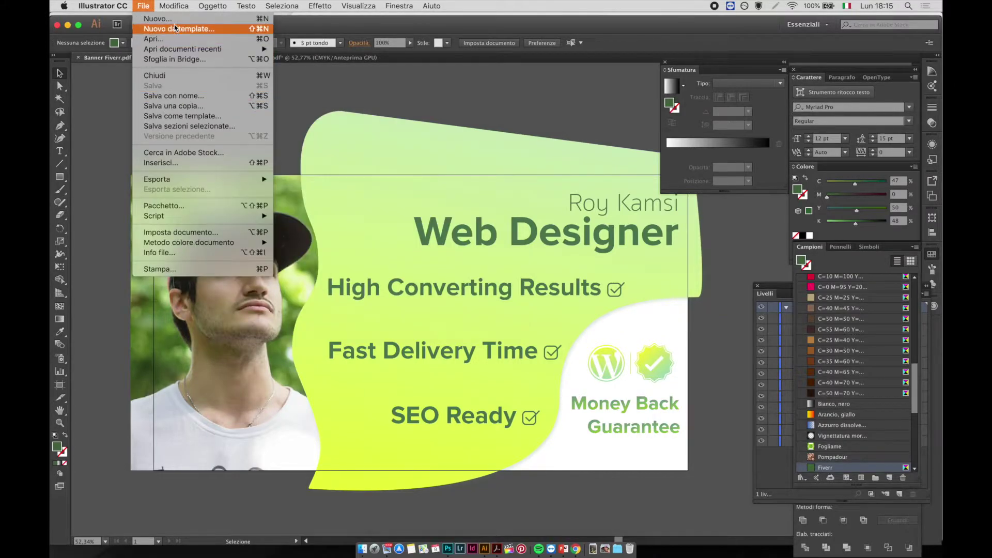
pyautogui.click(162, 19)
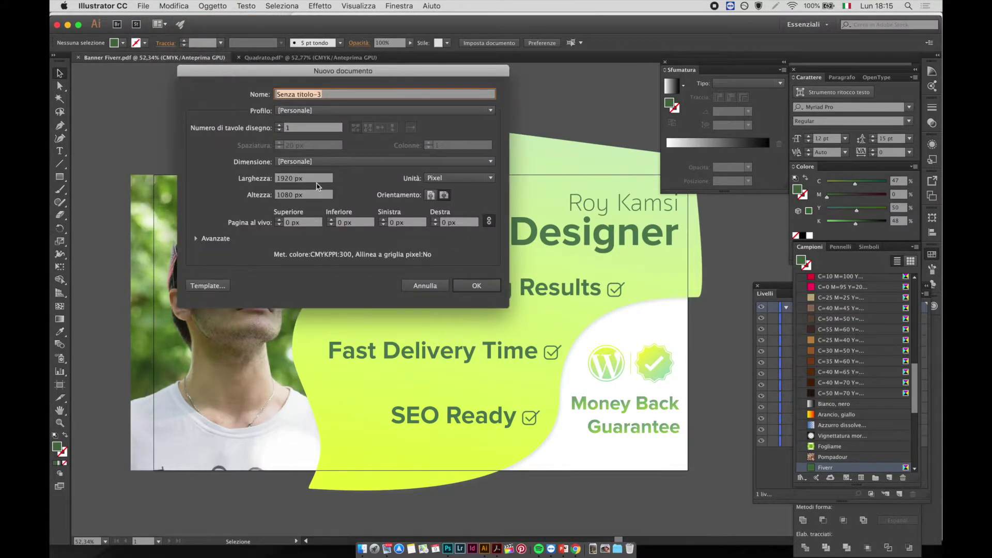
pyautogui.click(319, 179)
pyautogui.hotkey('shift', 'Tab')
pyautogui.click(316, 180)
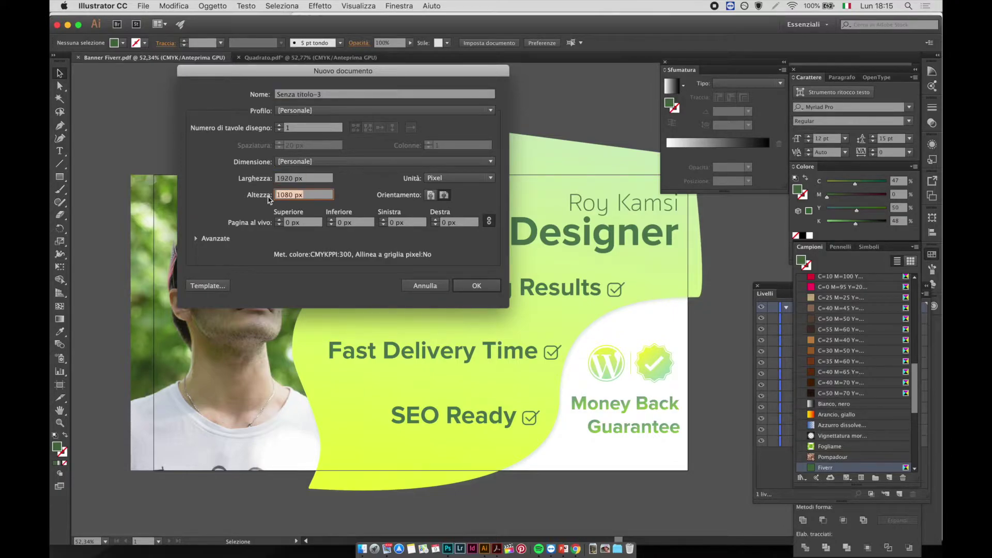
pyautogui.click(308, 178)
pyautogui.press('Escape')
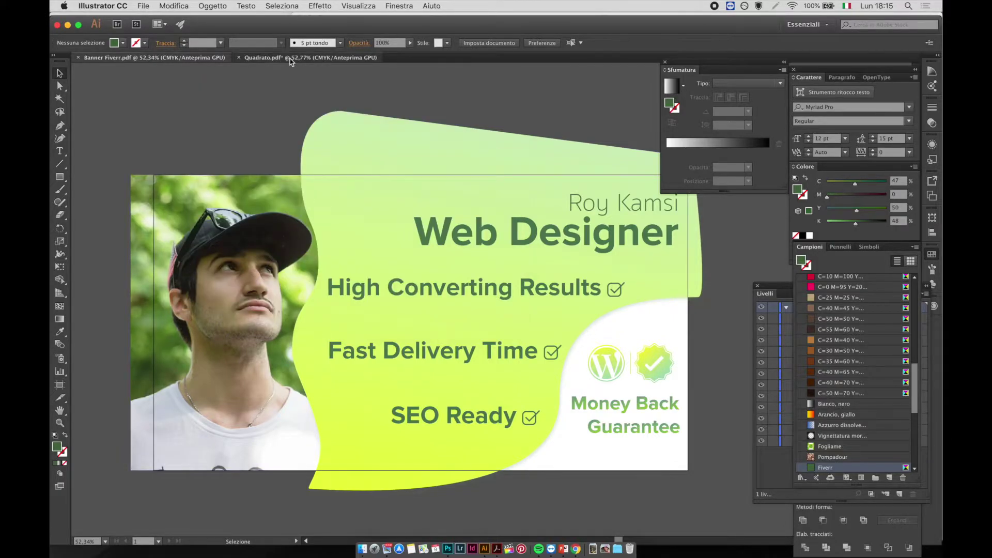
# Clear Quadrato's artwork and paste in the green check badge from Banner Fiverr
pyautogui.click(306, 58)
pyautogui.press('super+a')
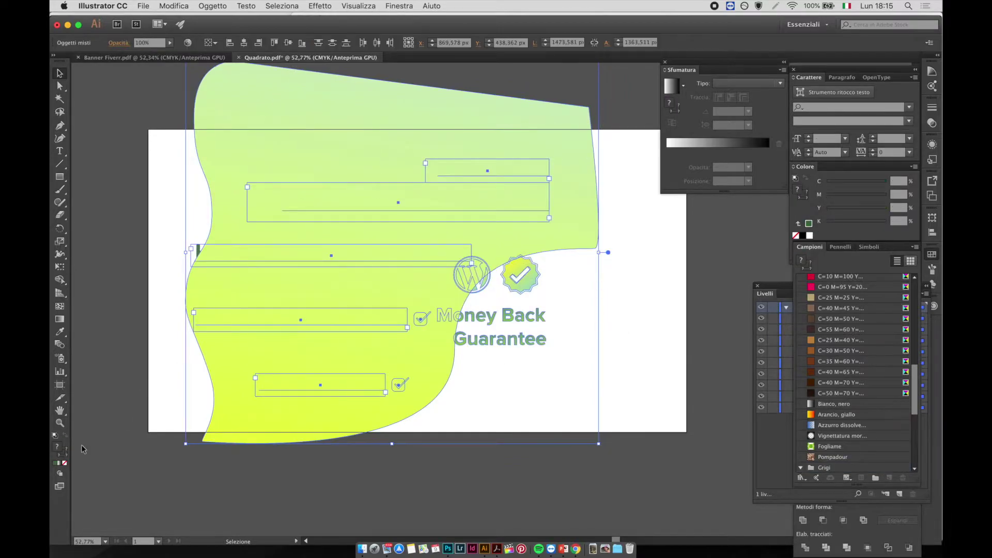
pyautogui.press('BackSpace')
pyautogui.click(151, 57)
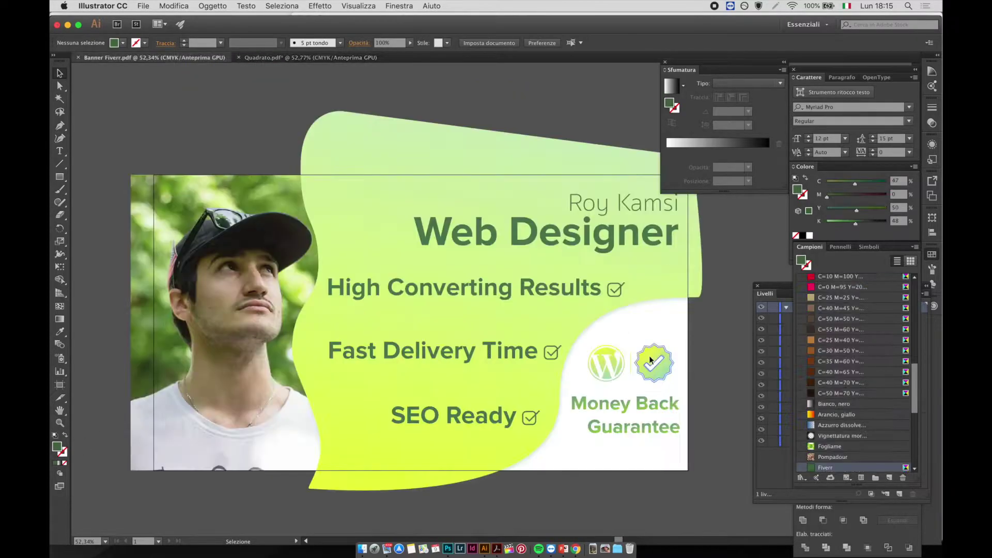
pyautogui.click(649, 356)
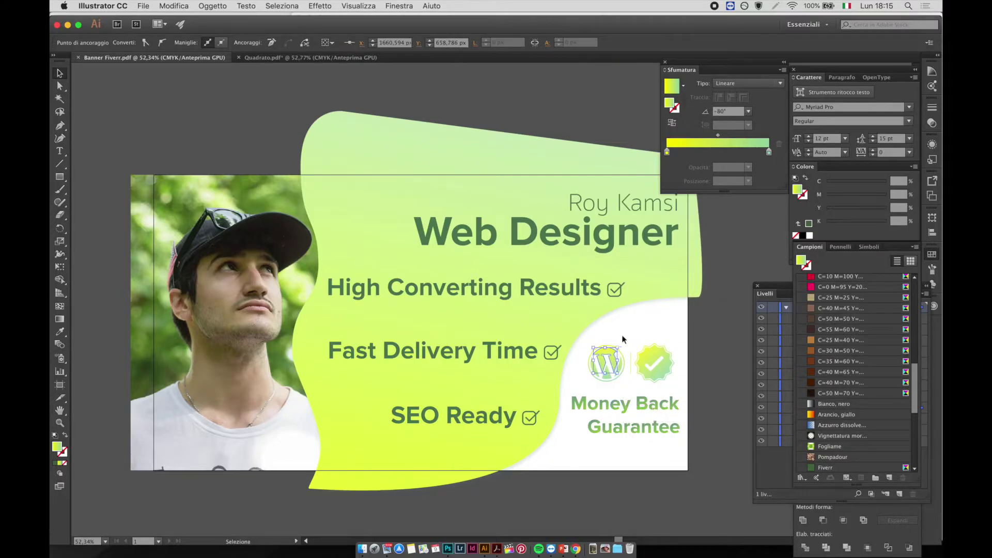
pyautogui.click(655, 361)
pyautogui.press('super+c')
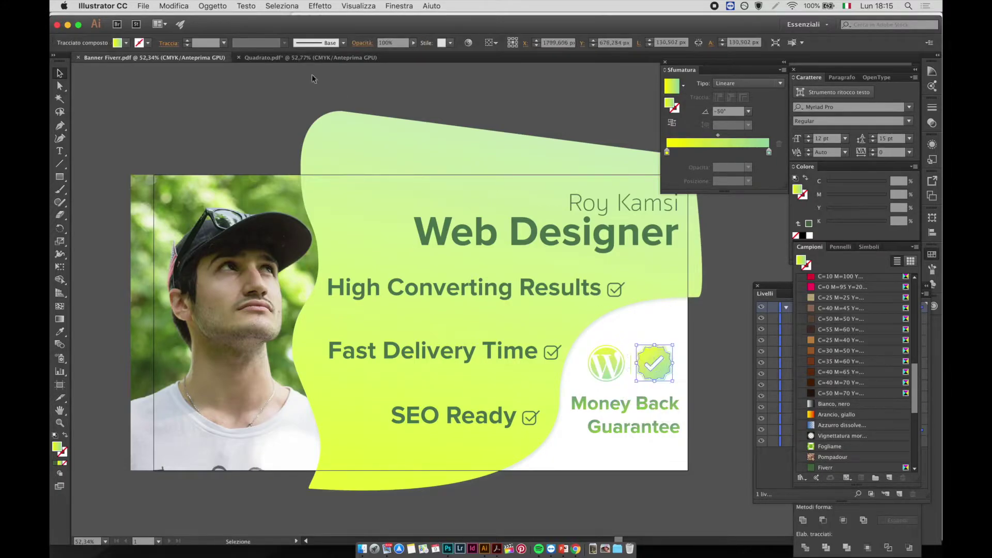
pyautogui.click(307, 58)
pyautogui.press('super+v')
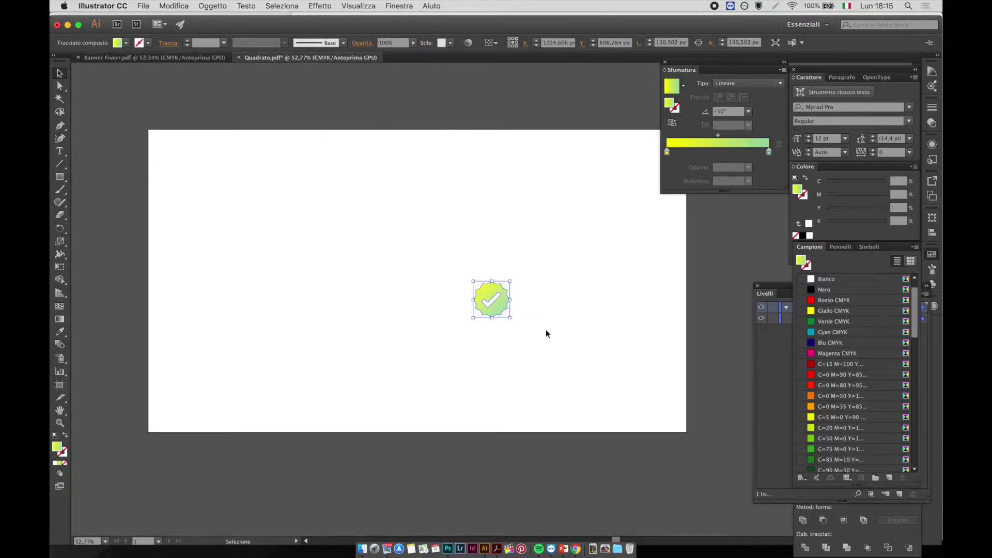
# Paste the Roy Kamsi, Web Designer and three feature texts into Quadrato, then save
pyautogui.click(156, 58)
pyautogui.click(465, 291)
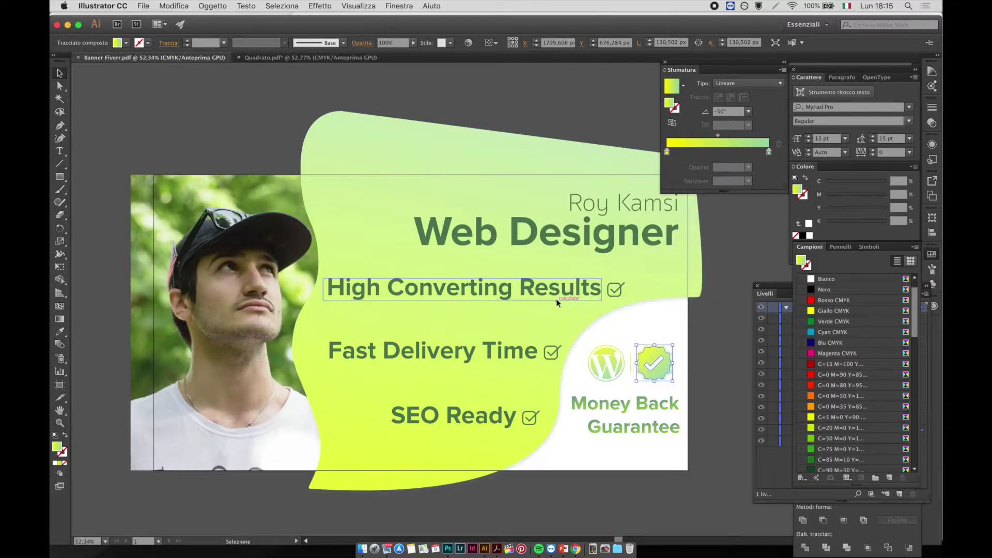
pyautogui.keyDown('shift'); pyautogui.click(573, 237); pyautogui.keyUp('shift')
pyautogui.keyDown('shift'); pyautogui.click(615, 204); pyautogui.keyUp('shift')
pyautogui.keyDown('shift'); pyautogui.click(497, 353); pyautogui.keyUp('shift')
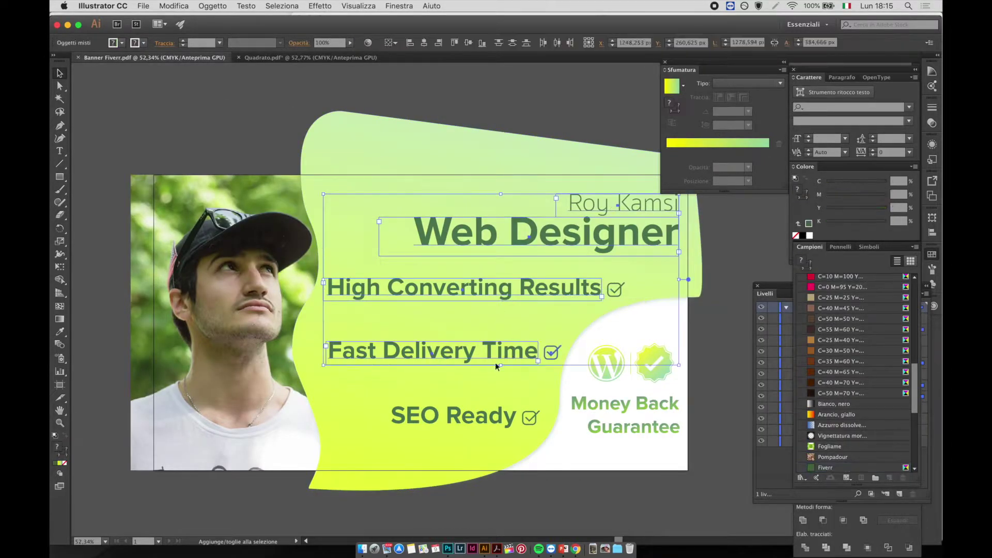
pyautogui.keyDown('shift'); pyautogui.click(467, 421); pyautogui.keyUp('shift')
pyautogui.click(287, 61)
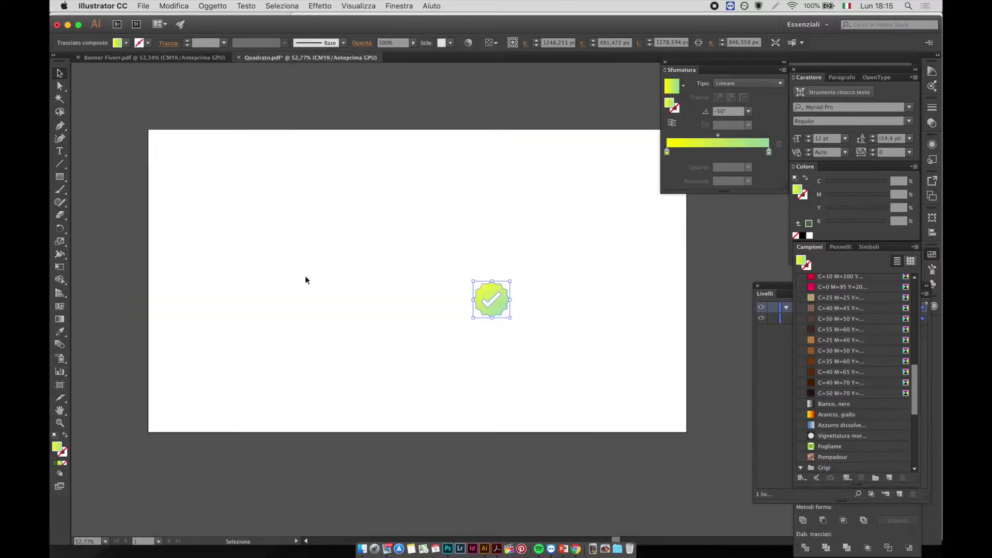
pyautogui.press('super+v')
pyautogui.moveTo(448, 231); pyautogui.dragTo(414, 141)
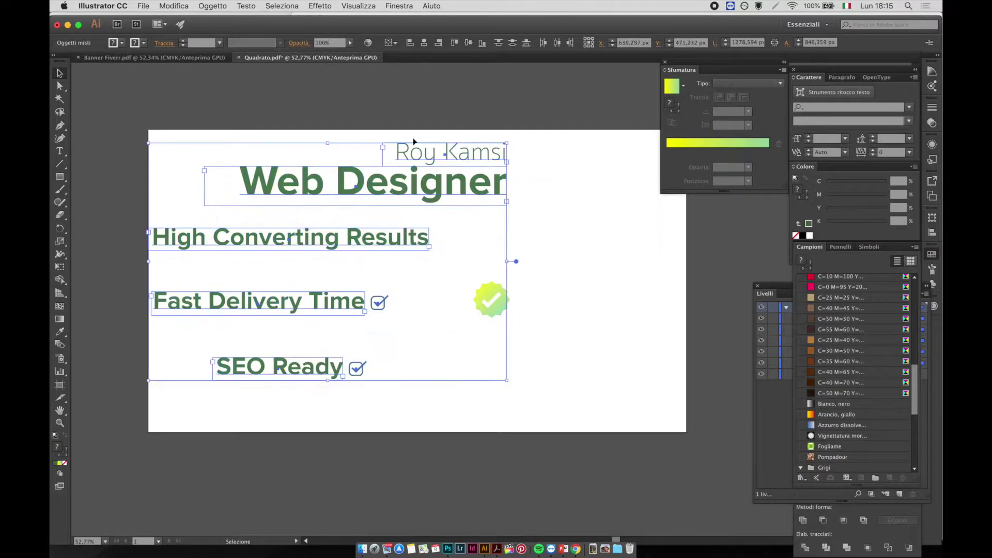
pyautogui.click(340, 223)
pyautogui.click(143, 5)
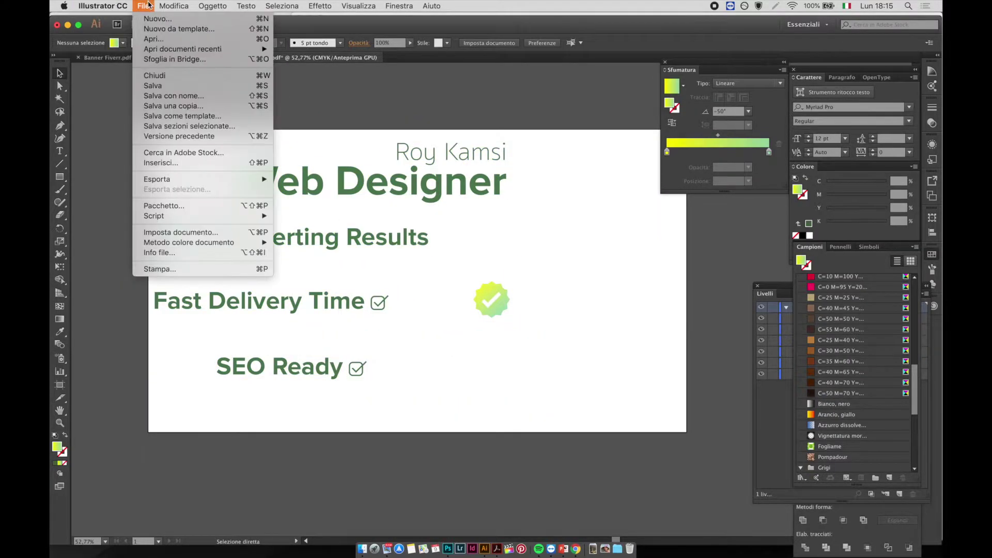
pyautogui.click(153, 86)
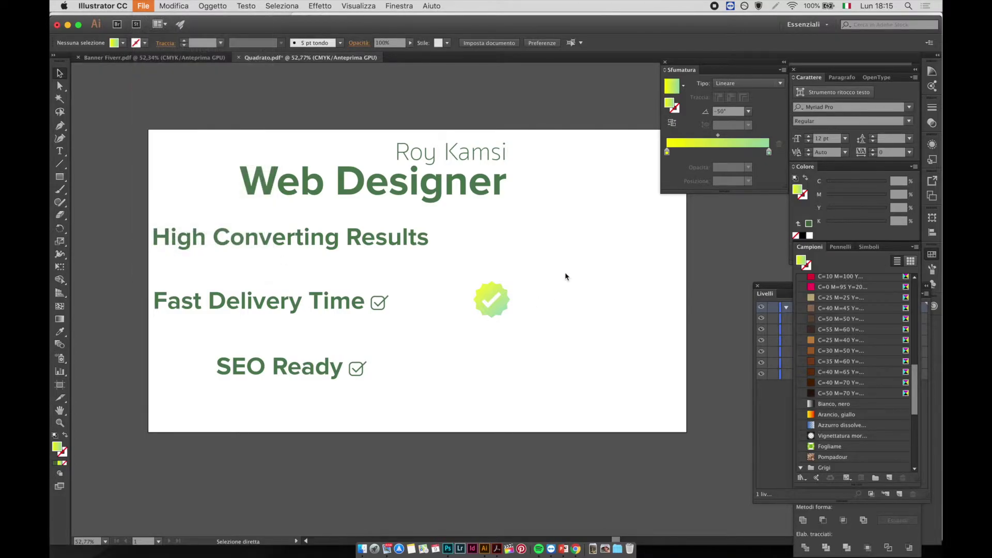
pyautogui.click(363, 549)
pyautogui.click(814, 92)
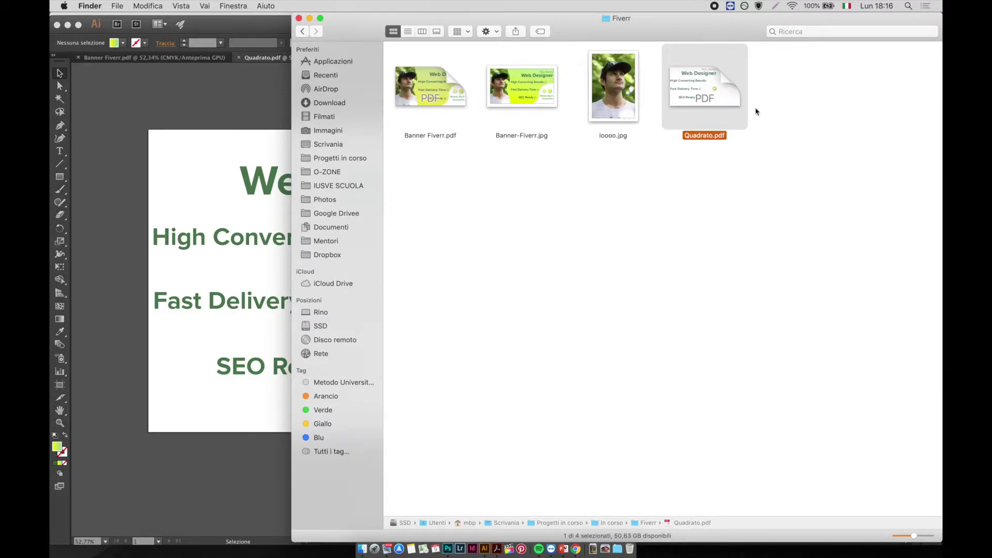
pyautogui.press('super+i')
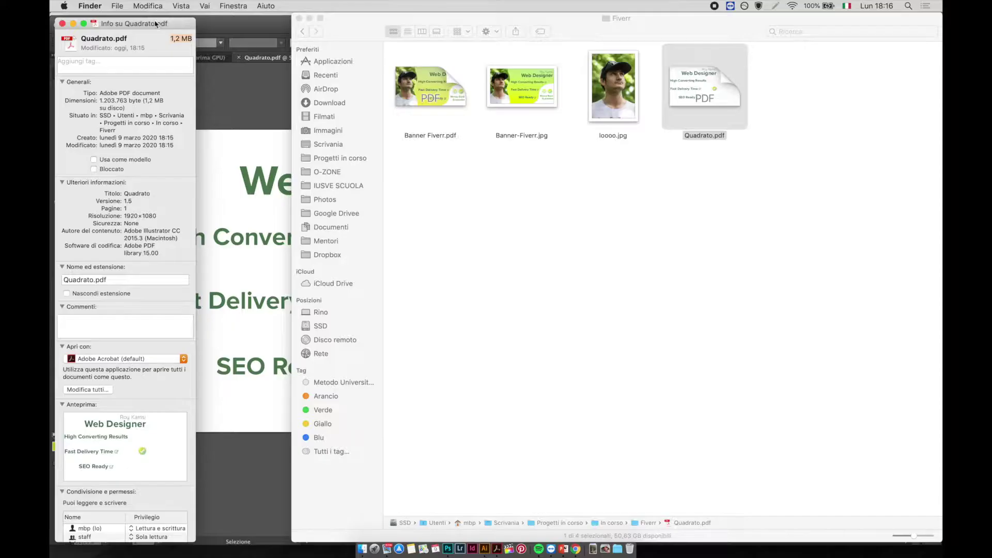
pyautogui.press('super+i')
# Copy the green gradient blob group from Banner Fiverr onto Quadrato's artboard
pyautogui.click(265, 49)
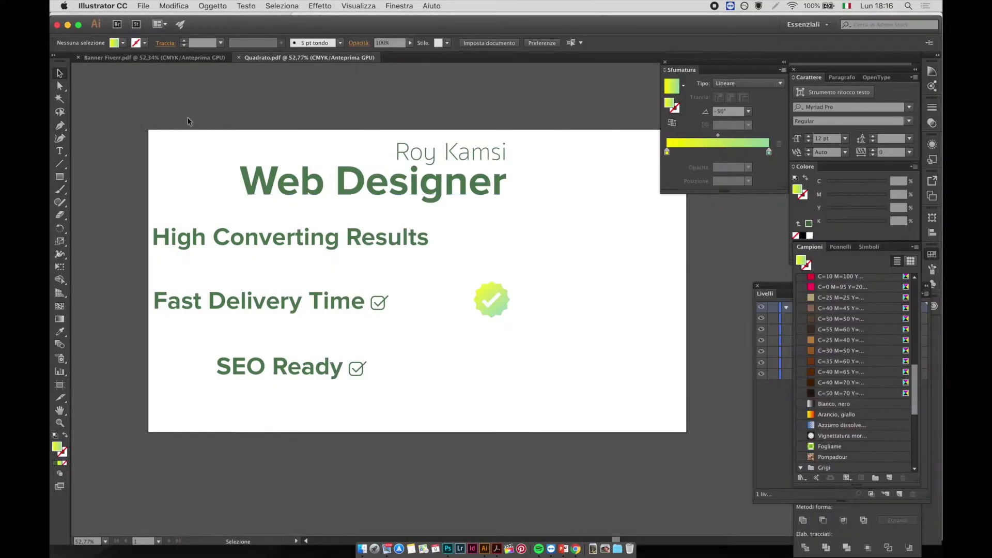
pyautogui.press('super+a')
pyautogui.click(590, 270)
pyautogui.click(154, 58)
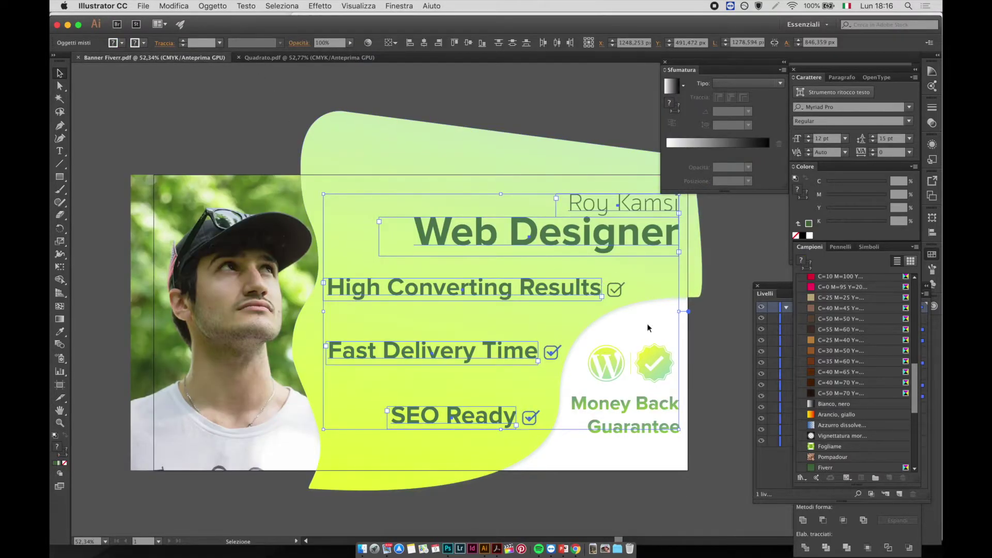
pyautogui.click(524, 234)
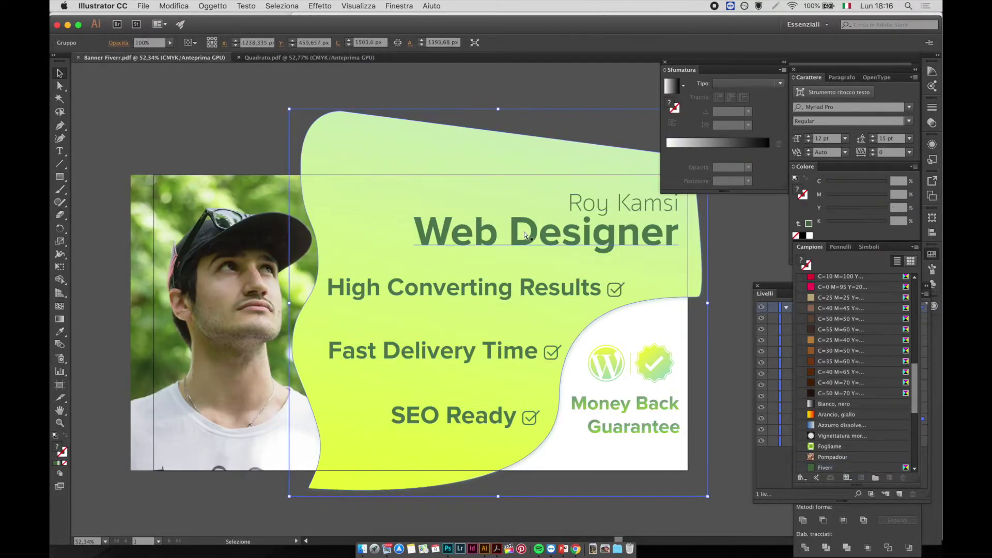
pyautogui.press('v')
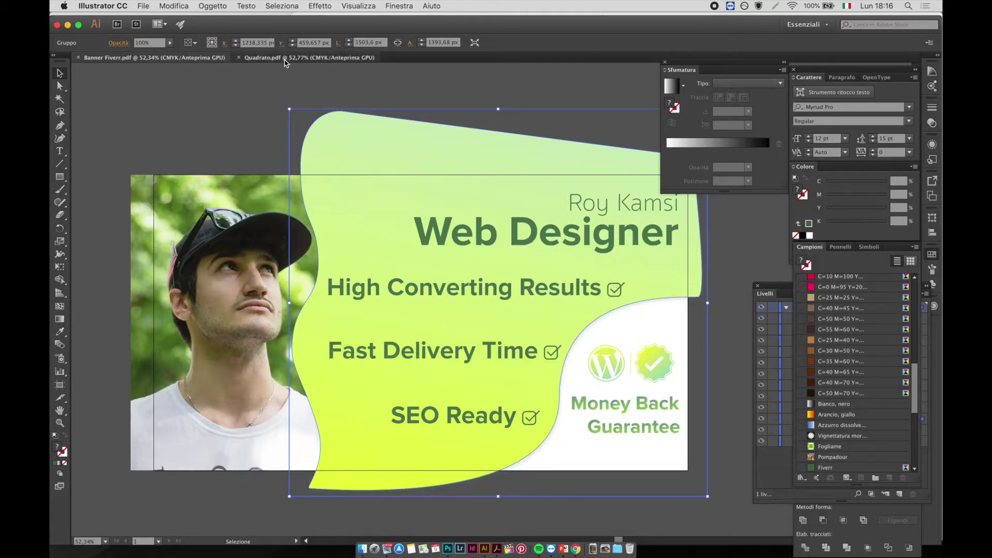
pyautogui.click(306, 58)
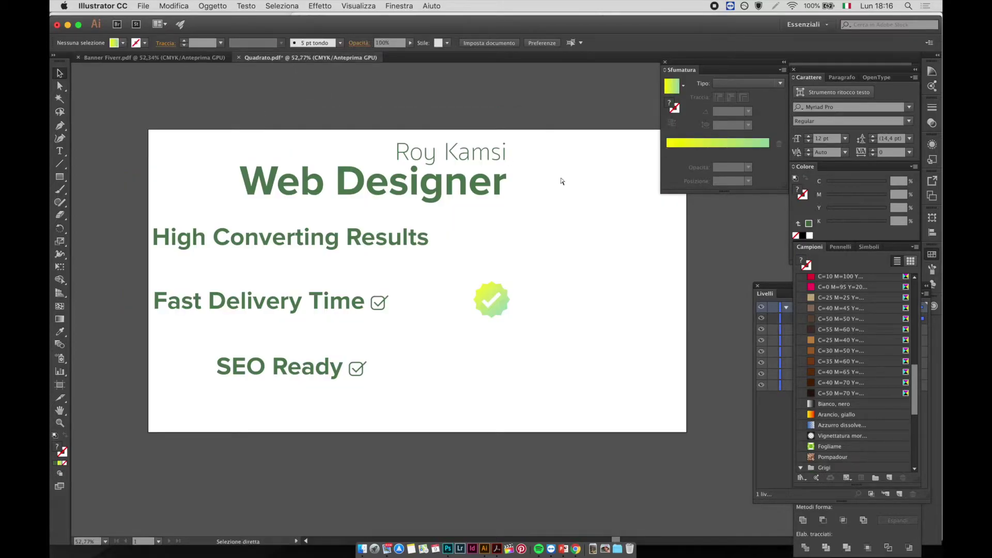
pyautogui.press('super+v')
pyautogui.moveTo(450, 246); pyautogui.dragTo(341, 205)
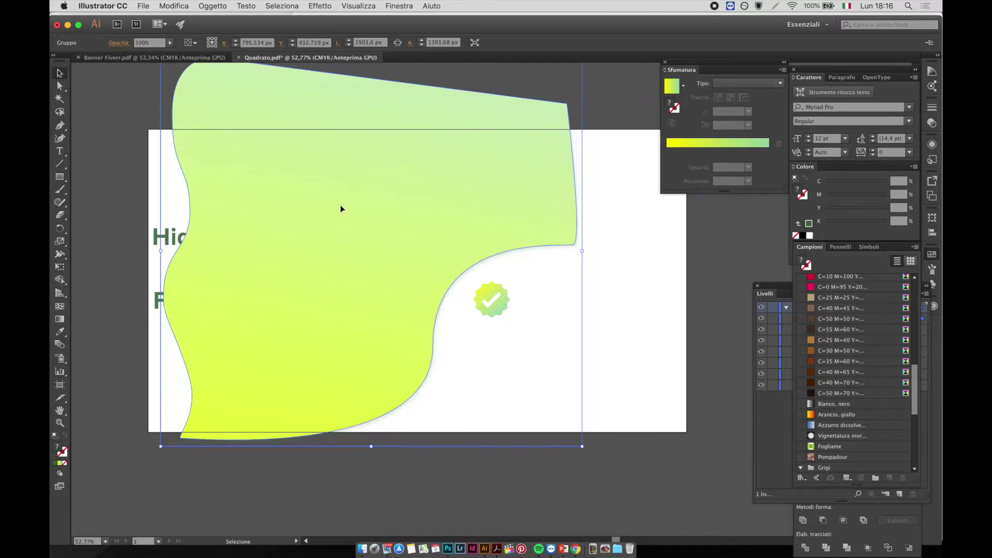
# Save Quadrato.pdf and move the saving progress dialog aside
pyautogui.press('a')
pyautogui.press('super+s')
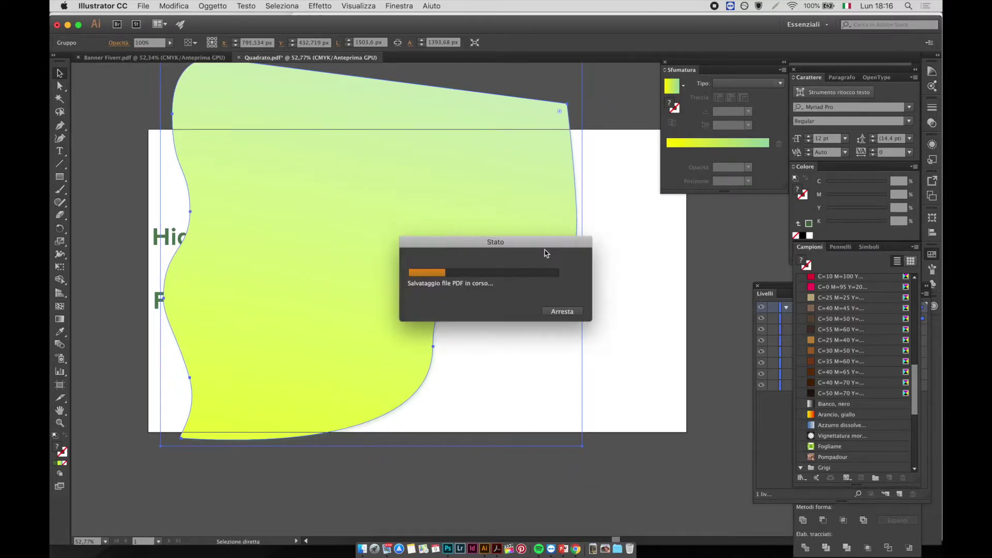
pyautogui.moveTo(522, 248); pyautogui.dragTo(387, 168)
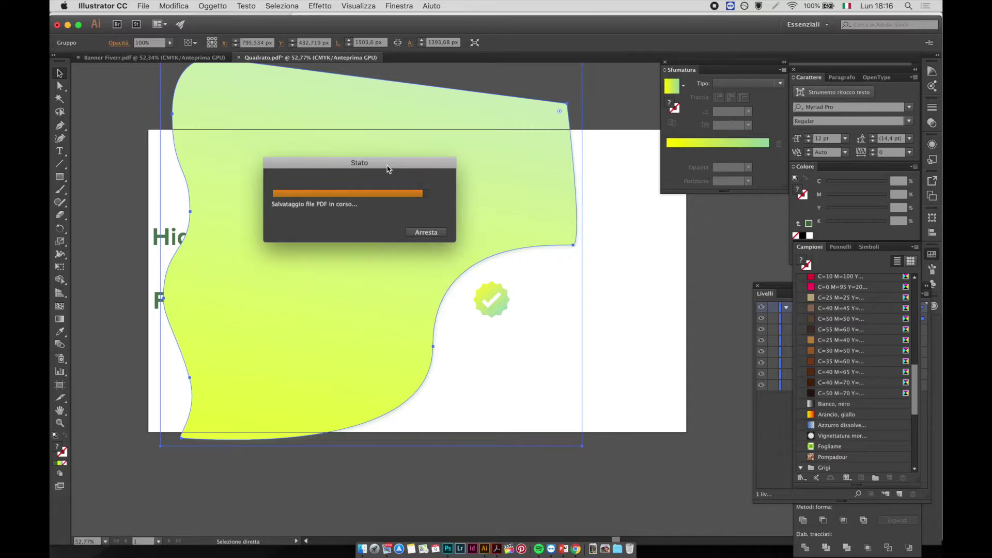
# Highlight Quadrato.pdf's 14,6 MB size in Finder's Get Info, then close it
pyautogui.click(363, 549)
pyautogui.click(709, 104)
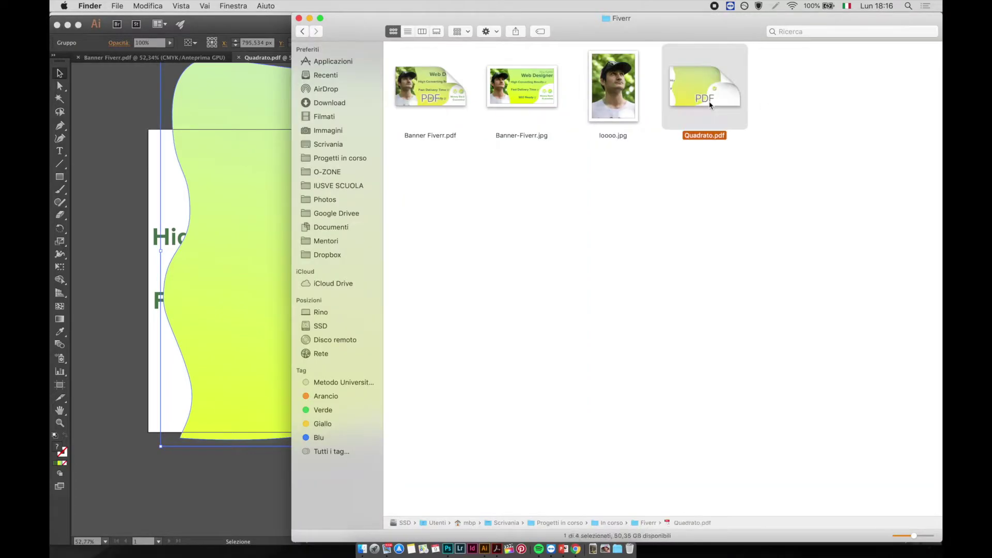
pyautogui.press('super+i')
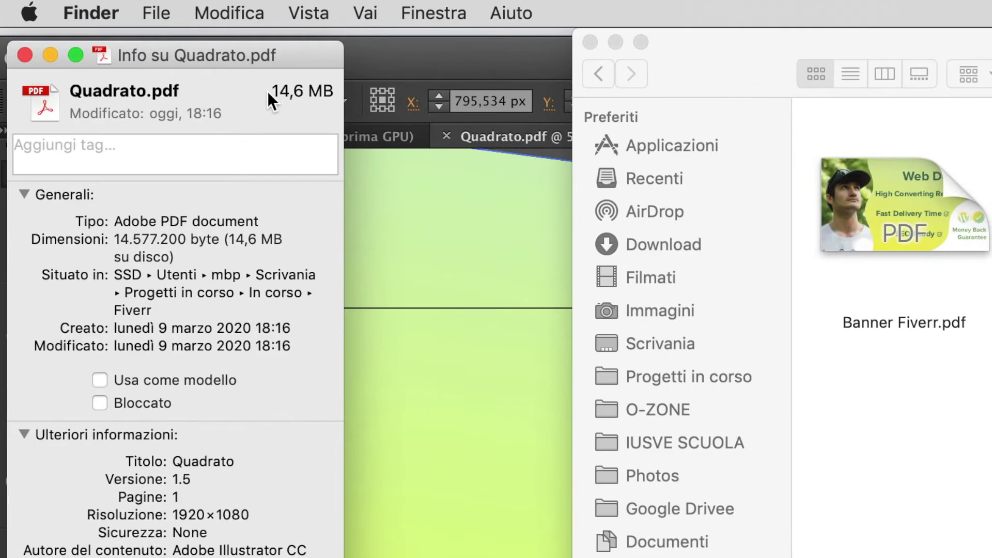
pyautogui.moveTo(276, 91); pyautogui.dragTo(341, 92)
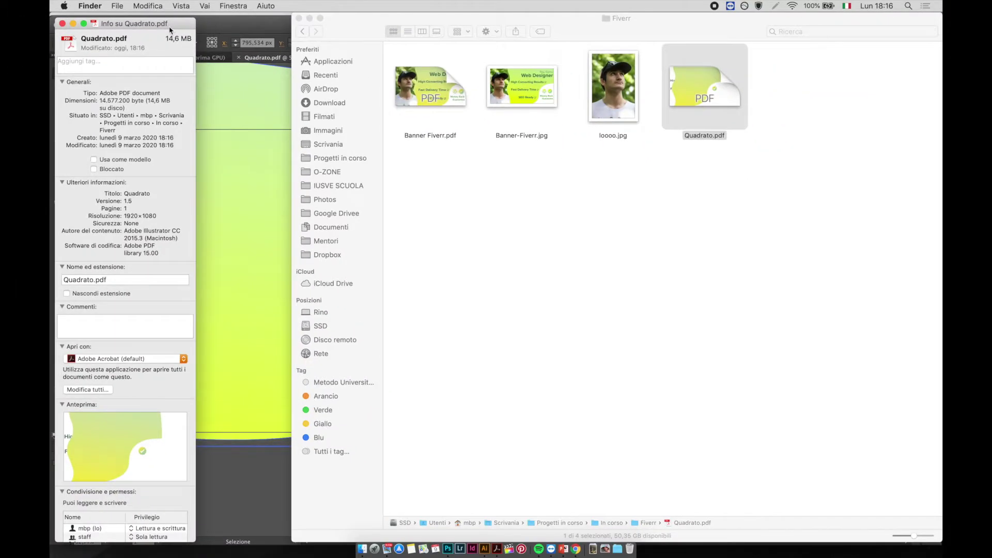
pyautogui.moveTo(46, 40); pyautogui.dragTo(294, 97)
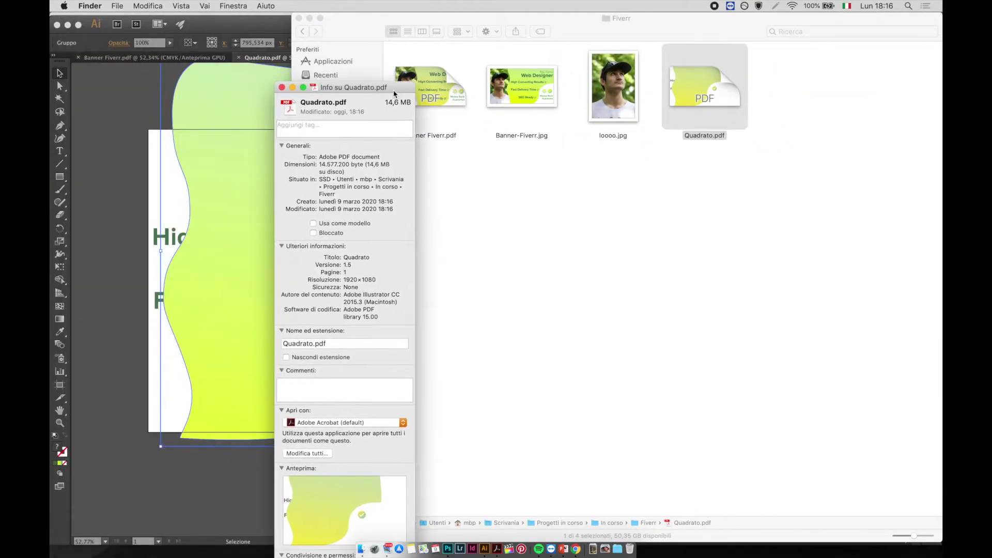
pyautogui.click(283, 96)
pyautogui.click(217, 144)
# Undo the blob move and paste the banner's gradient blob into Quadrato again
pyautogui.moveTo(217, 147); pyautogui.dragTo(391, 105)
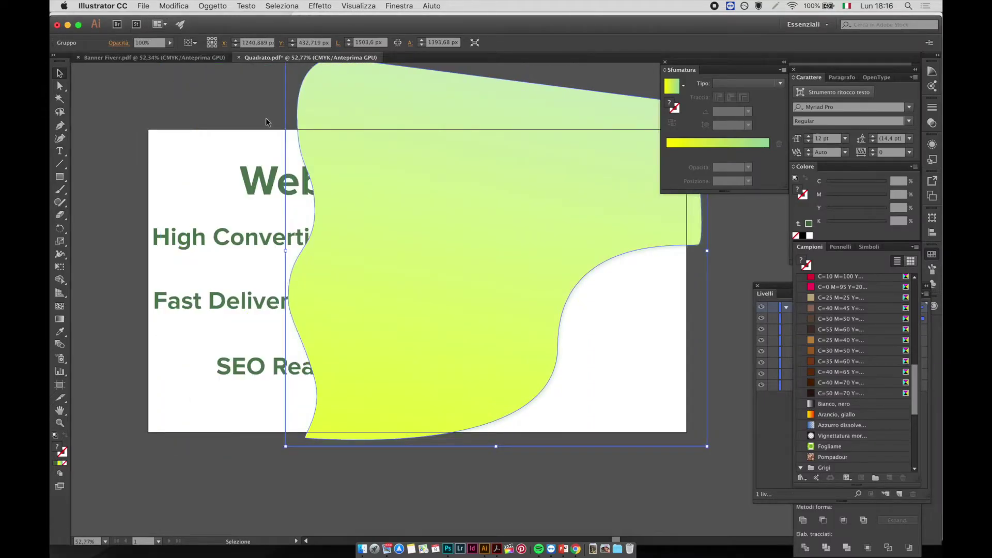
pyautogui.press('super+z')
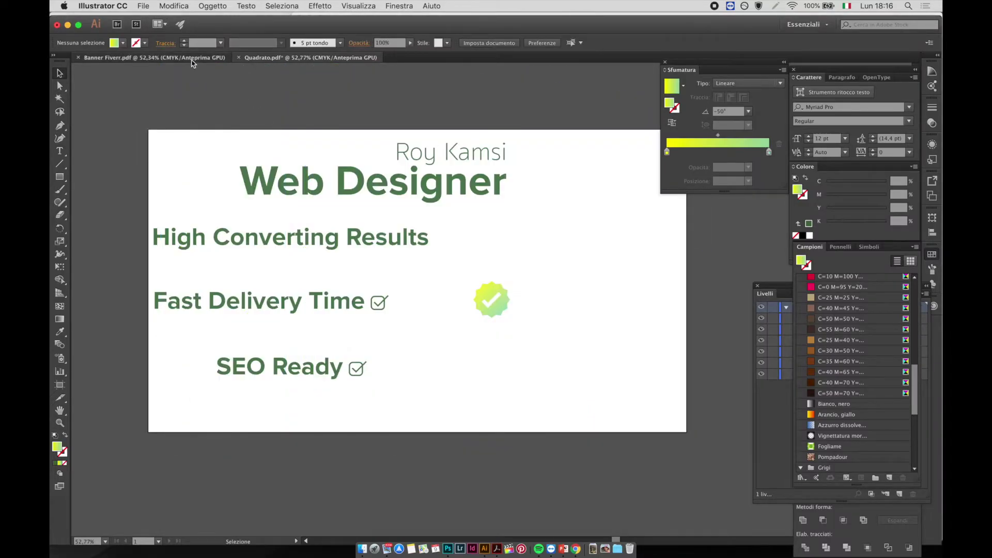
pyautogui.click(156, 58)
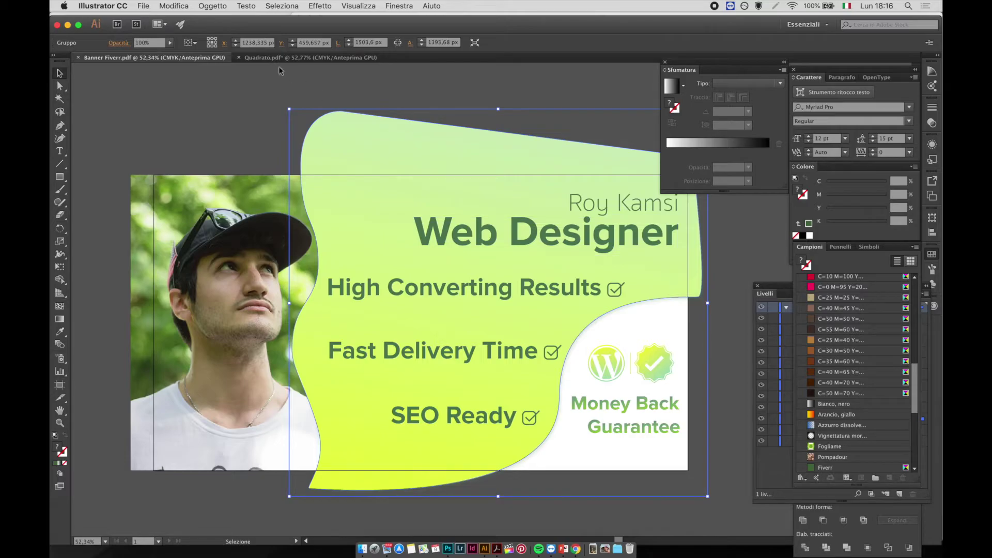
pyautogui.click(294, 57)
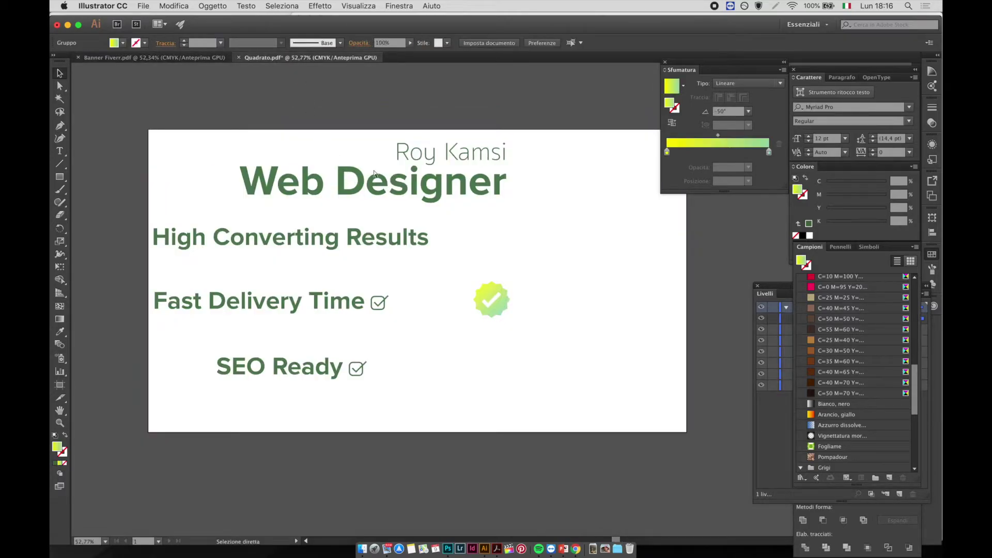
pyautogui.press('super+v')
# Rasterize the blob via Oggetto > Rasterizza at CMYK, 72 ppi, keeping the clipping mask
pyautogui.click(210, 6)
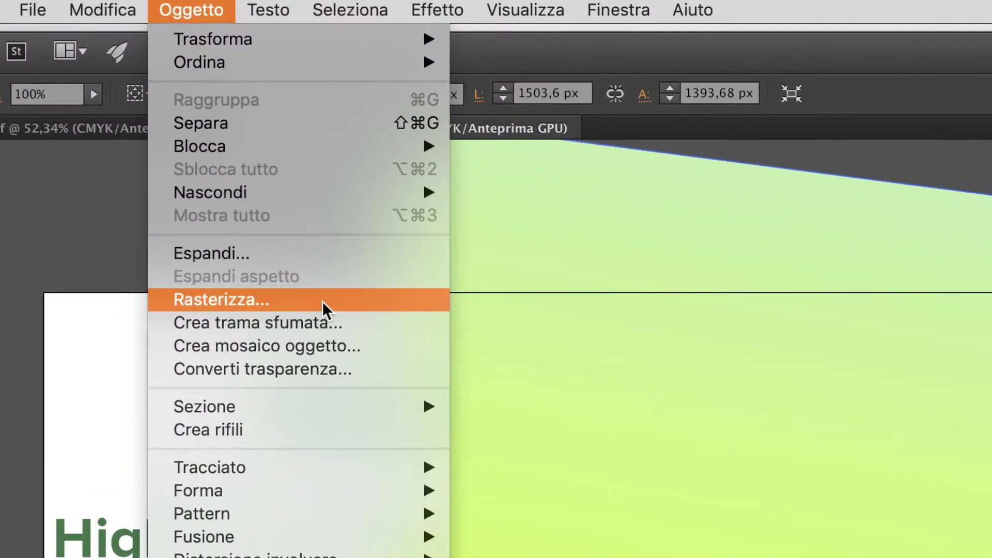
pyautogui.click(322, 306)
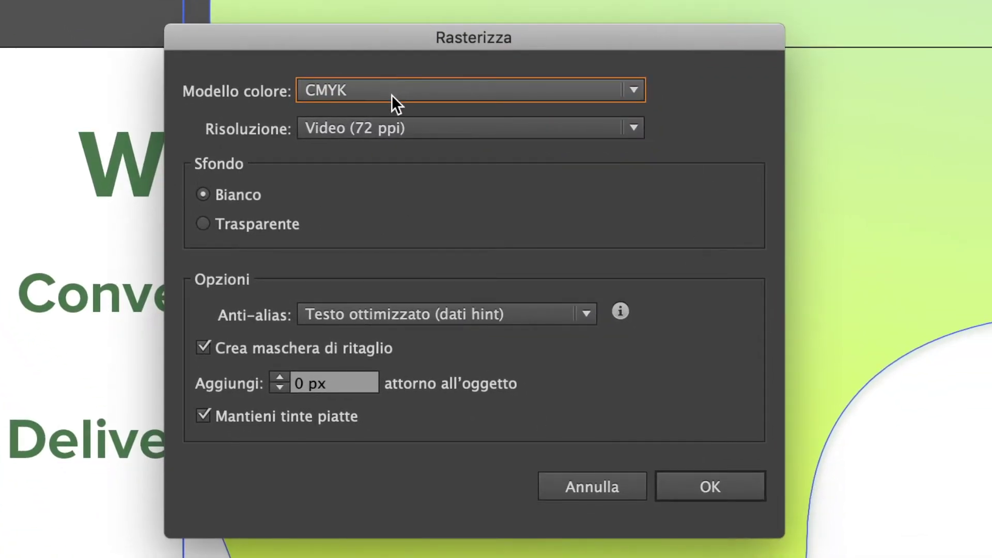
pyautogui.click(389, 137)
pyautogui.click(377, 146)
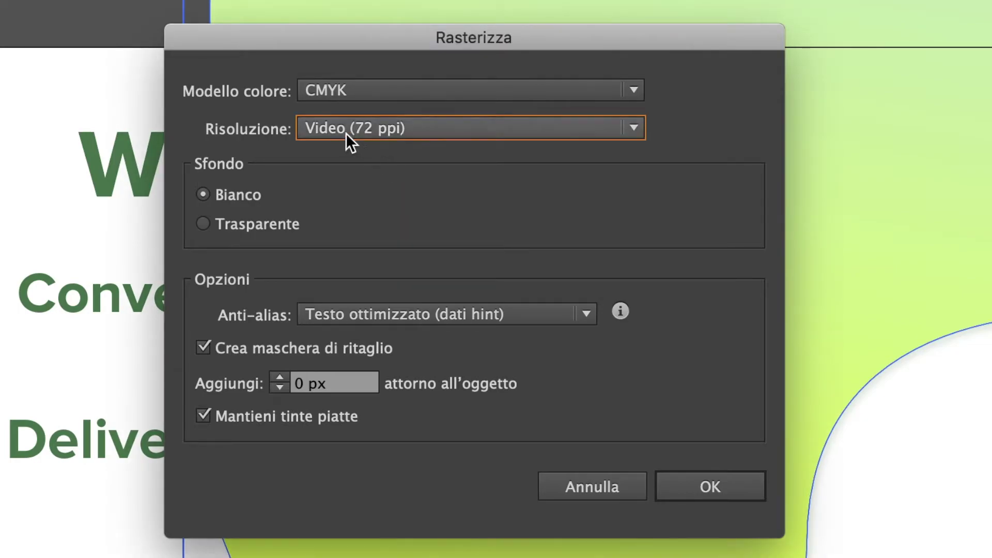
pyautogui.click(259, 349)
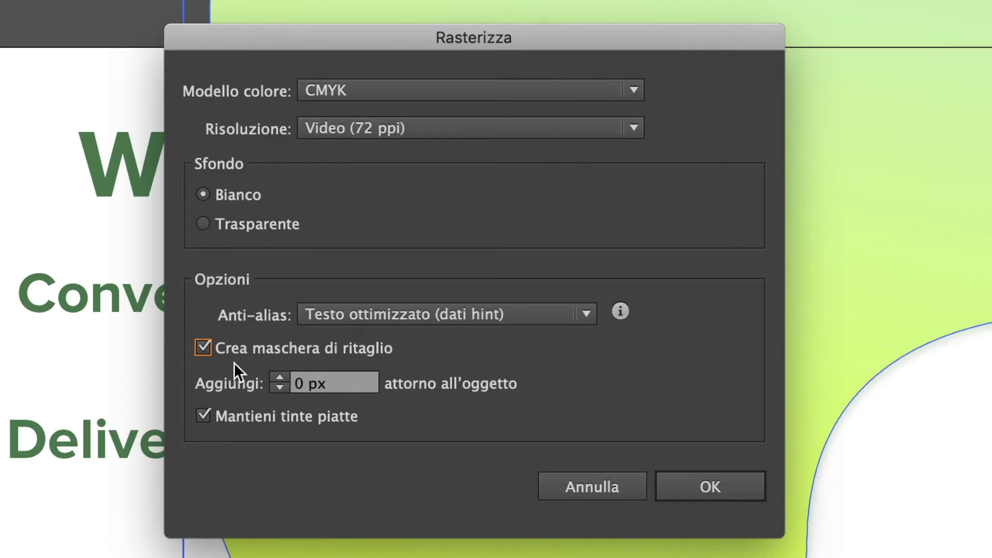
pyautogui.click(718, 484)
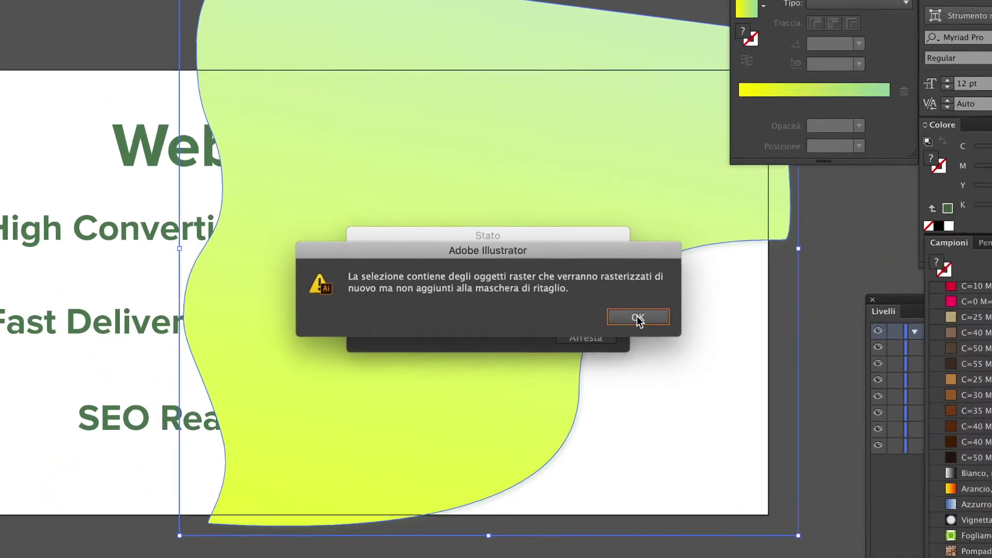
pyautogui.click(635, 315)
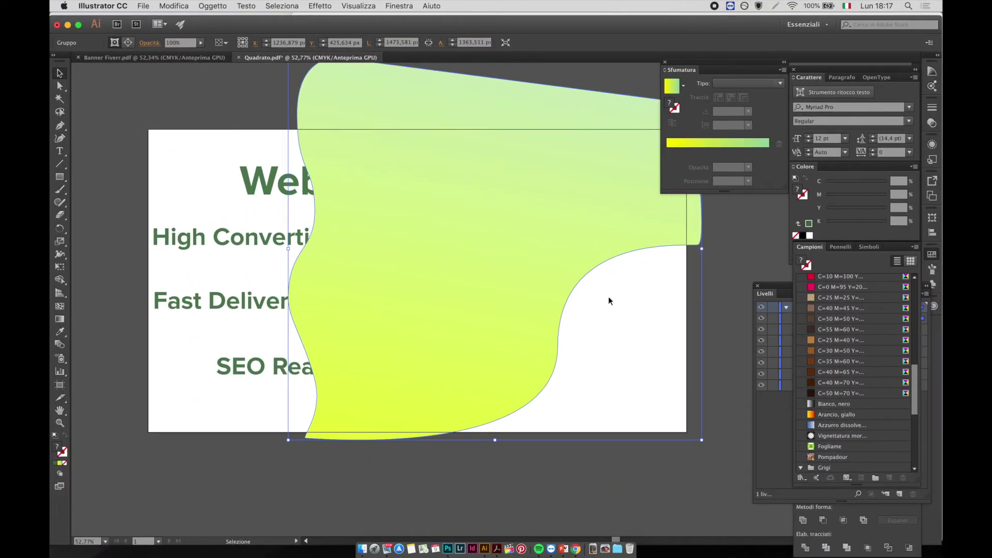
pyautogui.press('a')
pyautogui.click(608, 297)
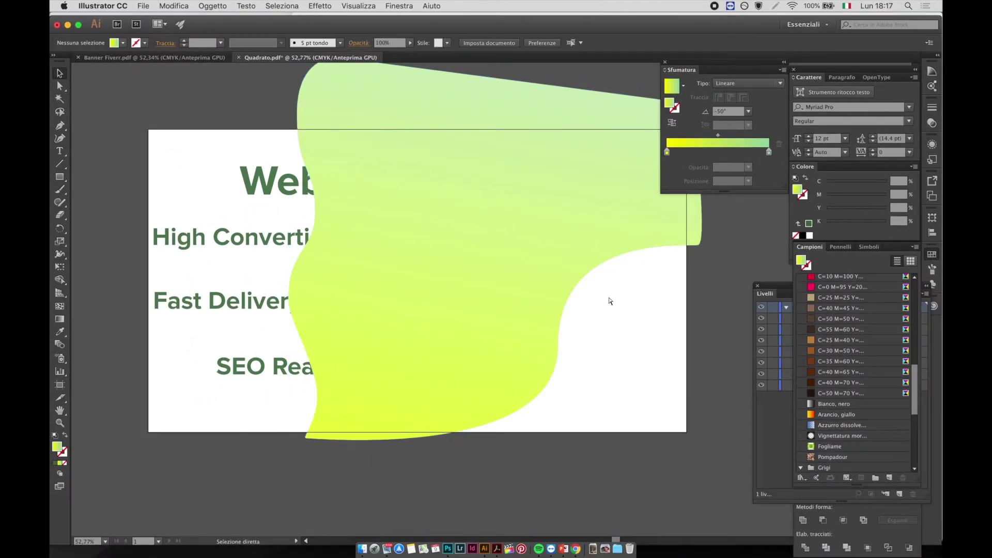
# Check Quadrato.pdf's Finder info, which shows 1,6 MB, then close the Info window
pyautogui.click(334, 535)
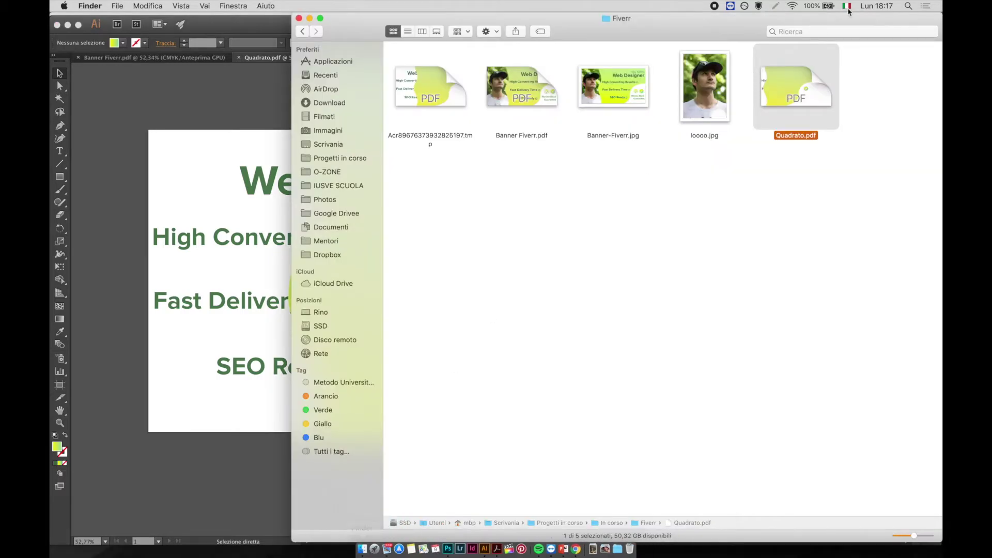
pyautogui.press('super+i')
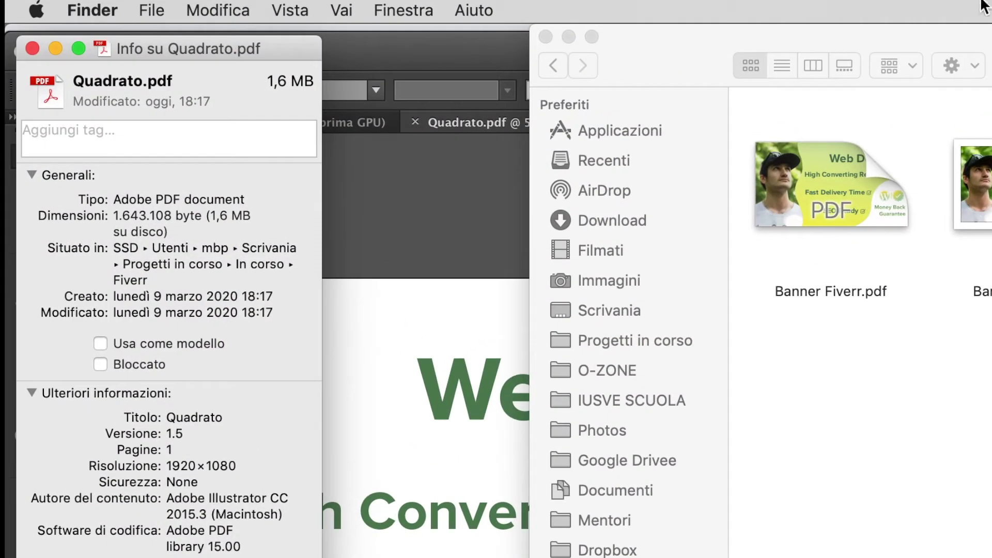
pyautogui.tripleClick(277, 81)
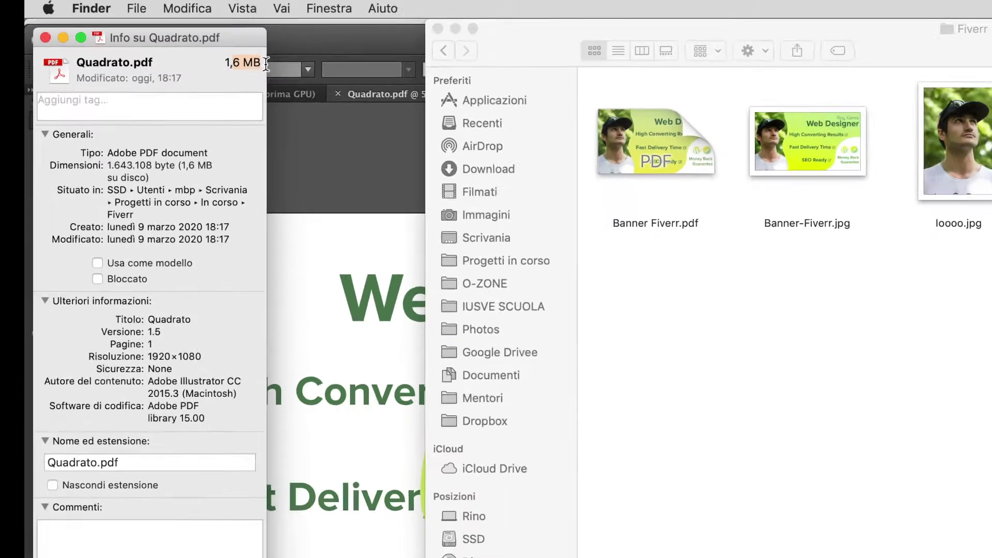
pyautogui.press('super+w')
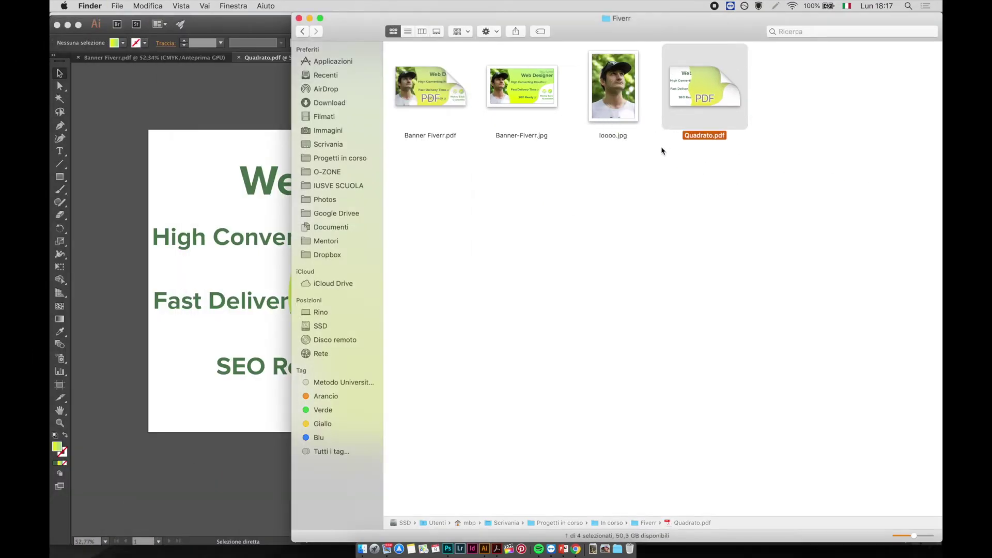
# Rasterize the Banner Fiverr gradient blob as CMYK at 72 ppi and accept the warning
pyautogui.click(217, 108)
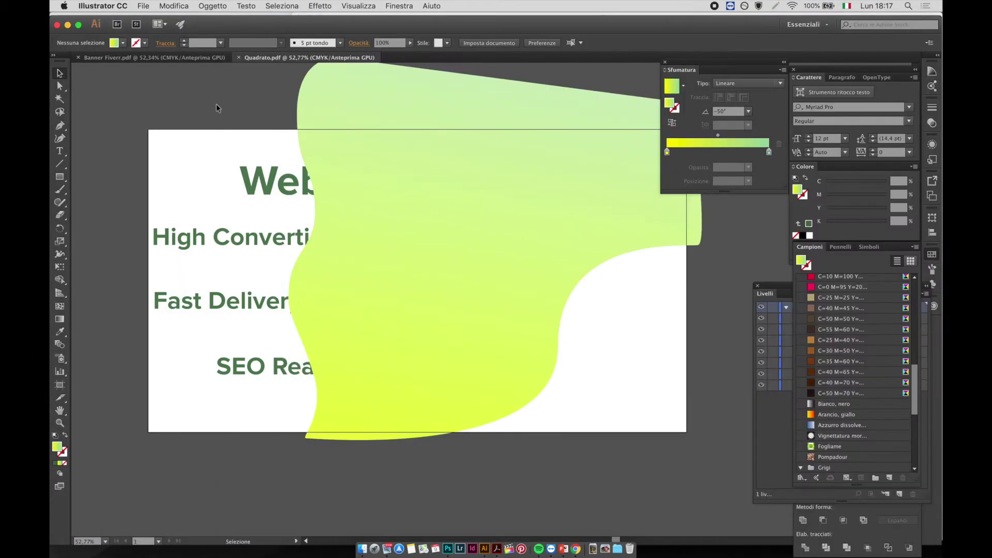
pyautogui.click(207, 59)
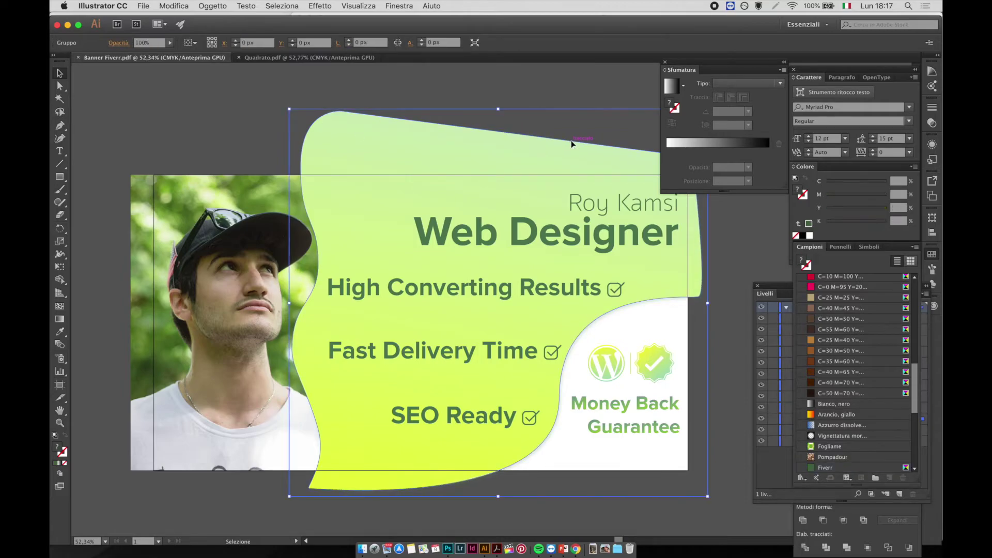
pyautogui.click(213, 6)
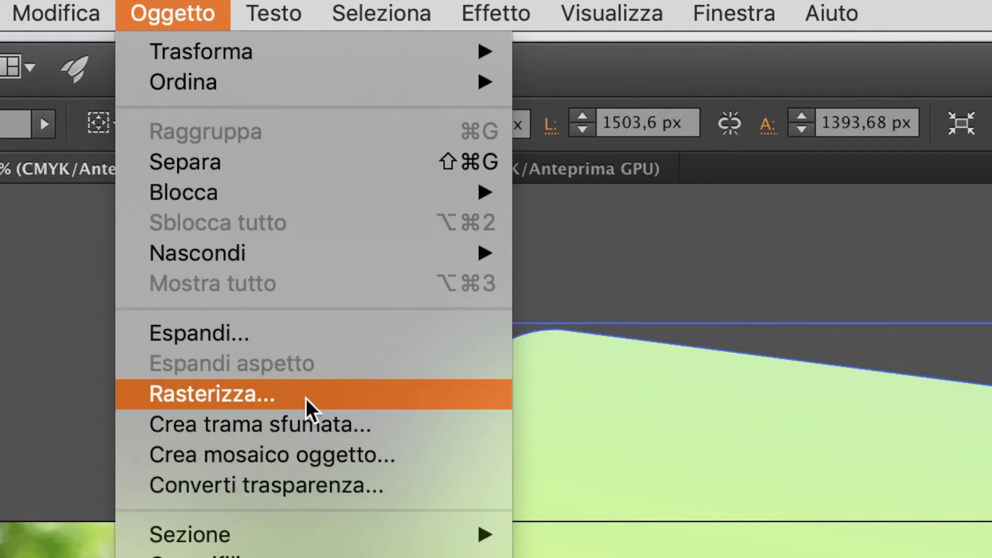
pyautogui.click(306, 399)
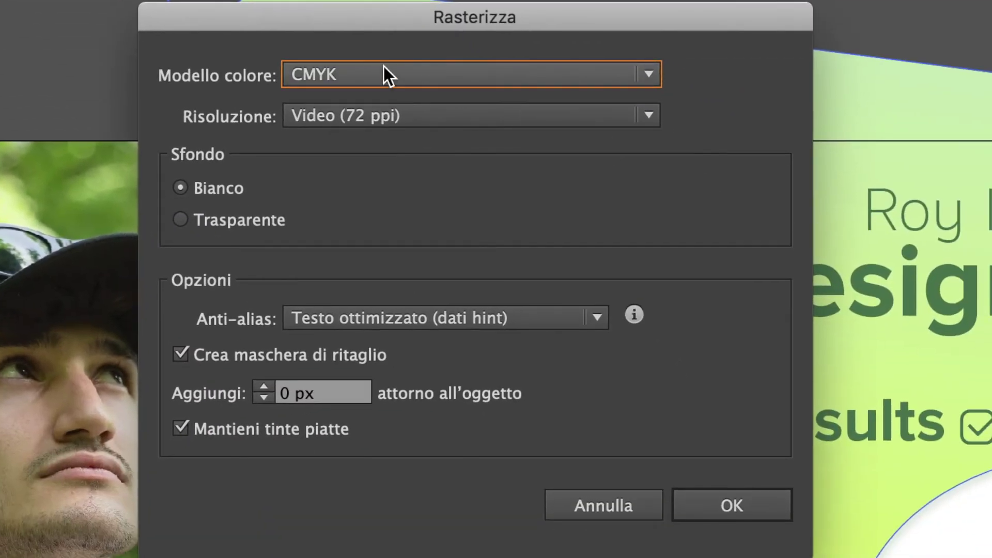
pyautogui.click(384, 70)
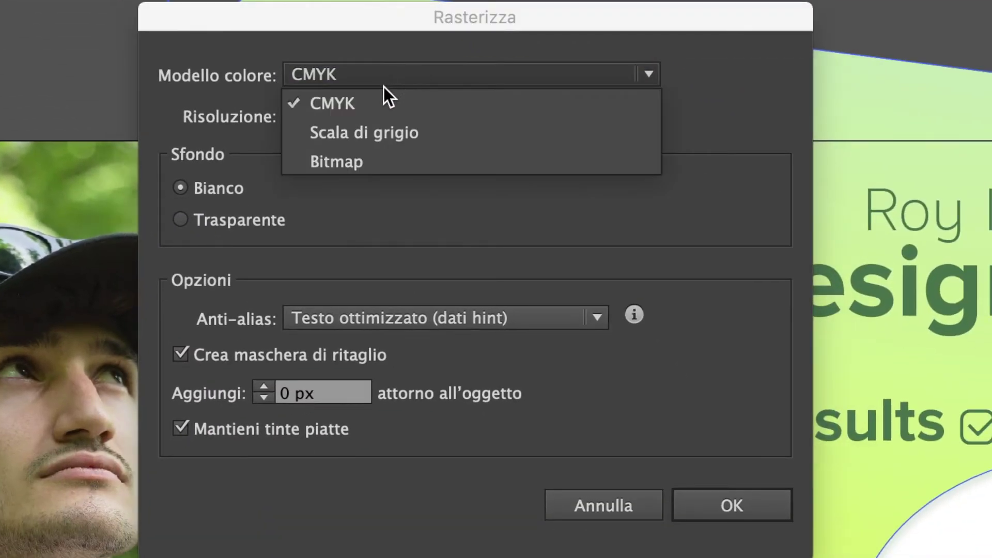
pyautogui.click(385, 95)
pyautogui.click(364, 115)
pyautogui.click(363, 140)
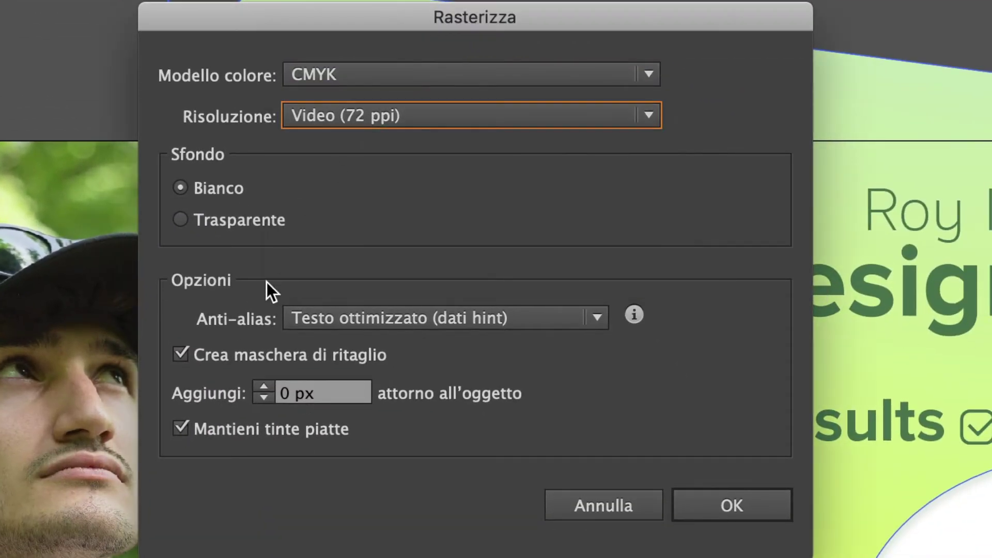
pyautogui.click(737, 498)
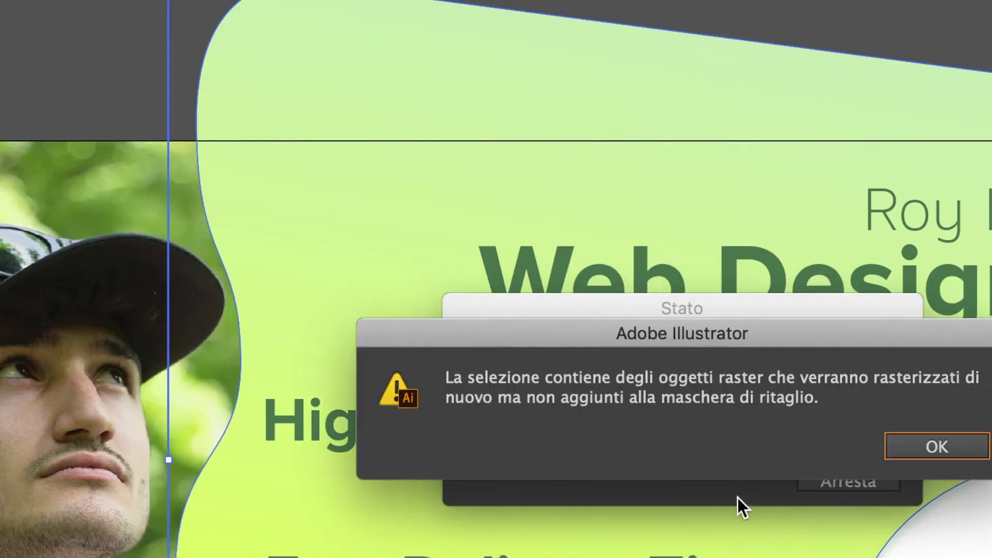
pyautogui.click(802, 357)
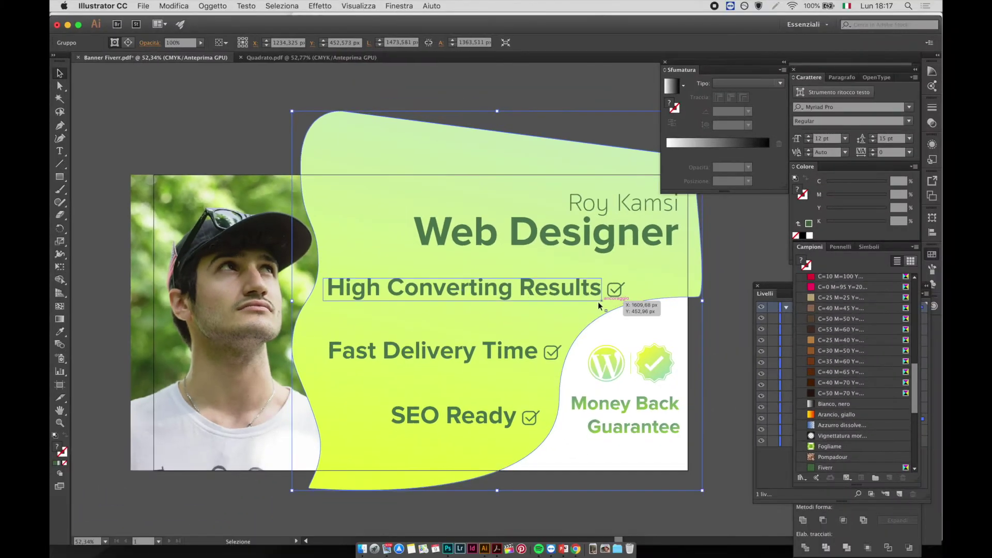
# Deselect the banner artwork and save Banner Fiverr.pdf
pyautogui.click(358, 177)
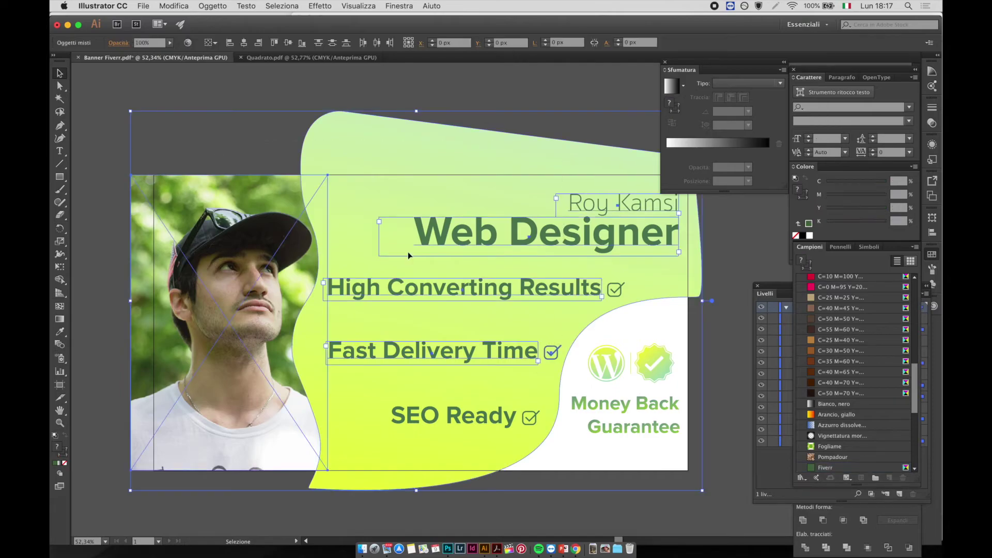
pyautogui.click(144, 6)
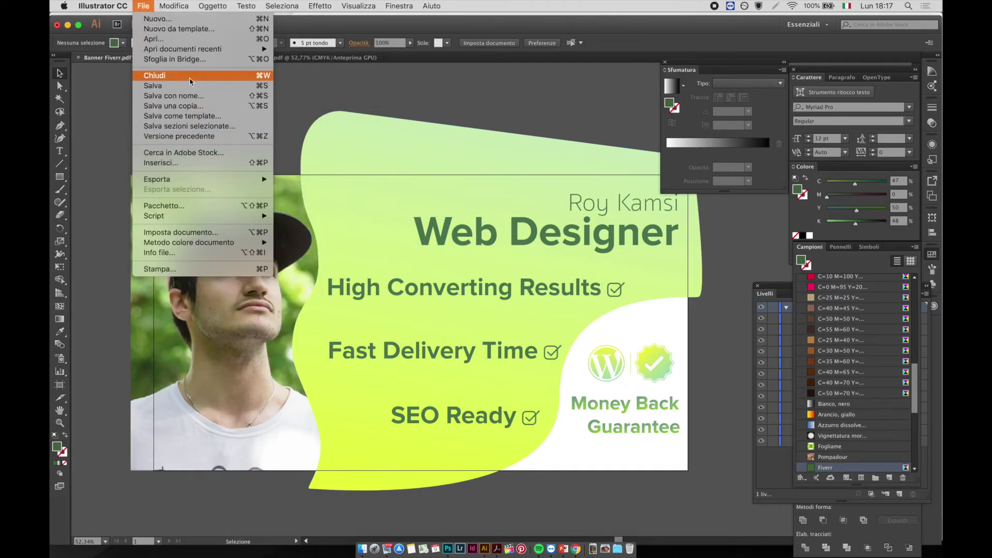
pyautogui.click(163, 86)
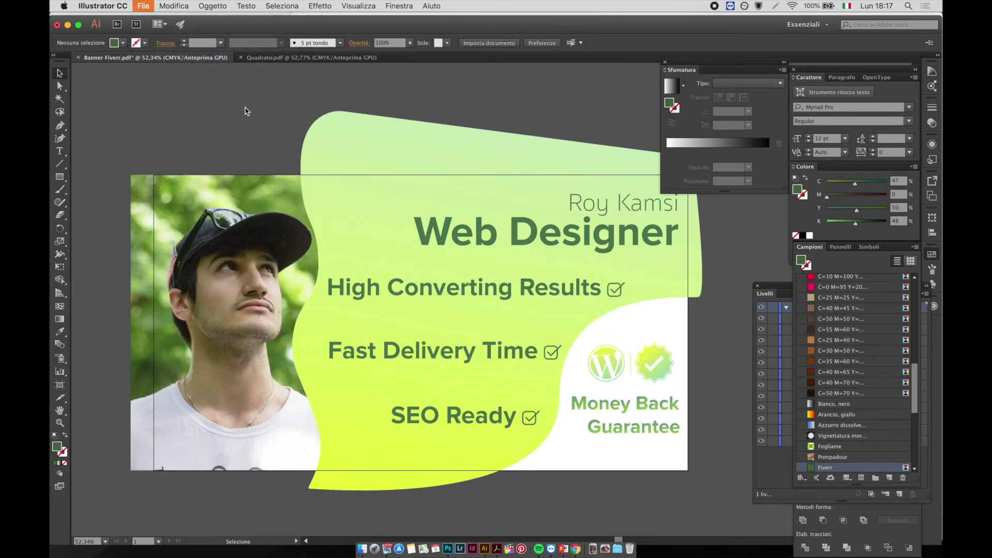
# Check Banner Fiverr.pdf's Finder info, which now shows 1,8 MB, then close it
pyautogui.click(359, 550)
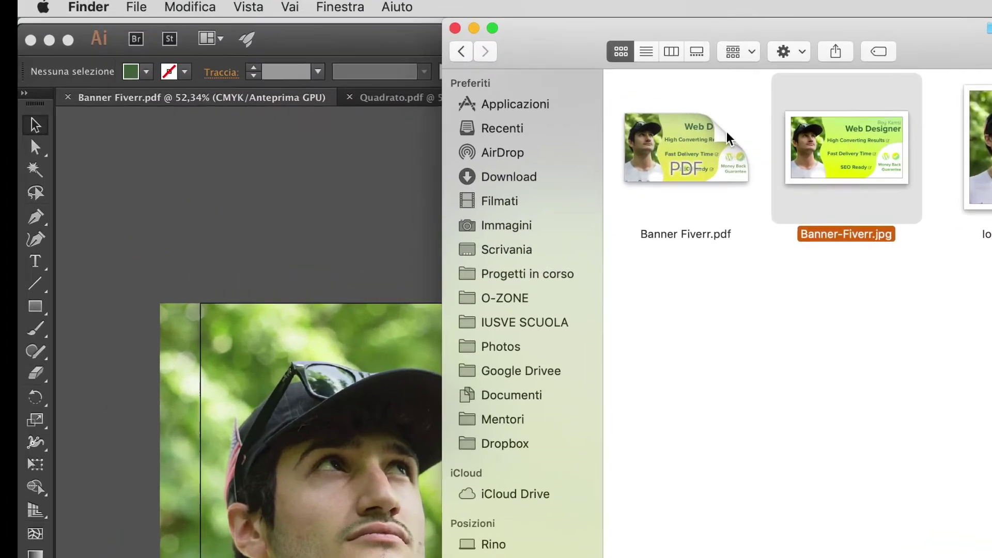
pyautogui.click(728, 138)
pyautogui.press('super+i')
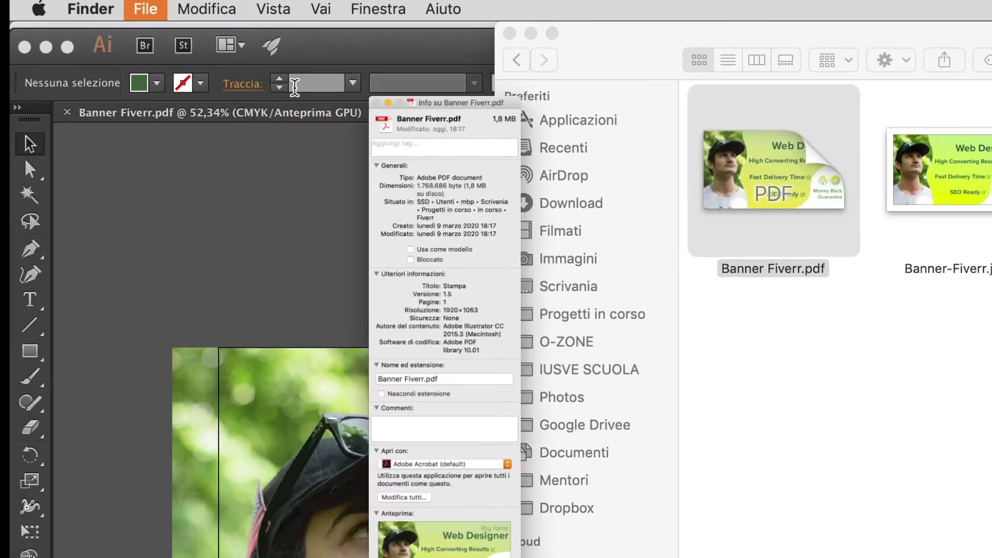
pyautogui.press('super+w')
pyautogui.press('super+a')
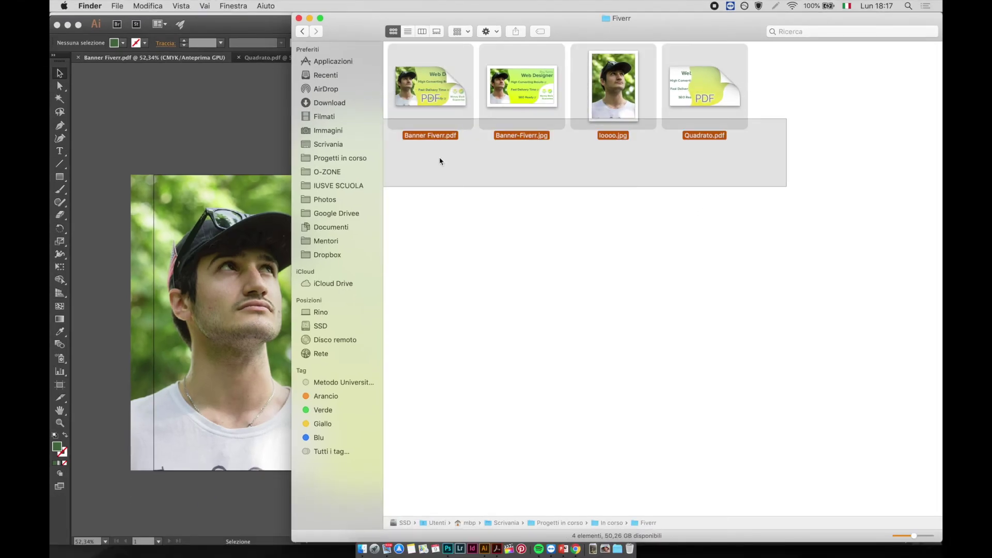
# Switch to Chrome's YouTube results on reducing Illustrator file size, clearing stray text selections
pyautogui.click(698, 279)
pyautogui.click(588, 548)
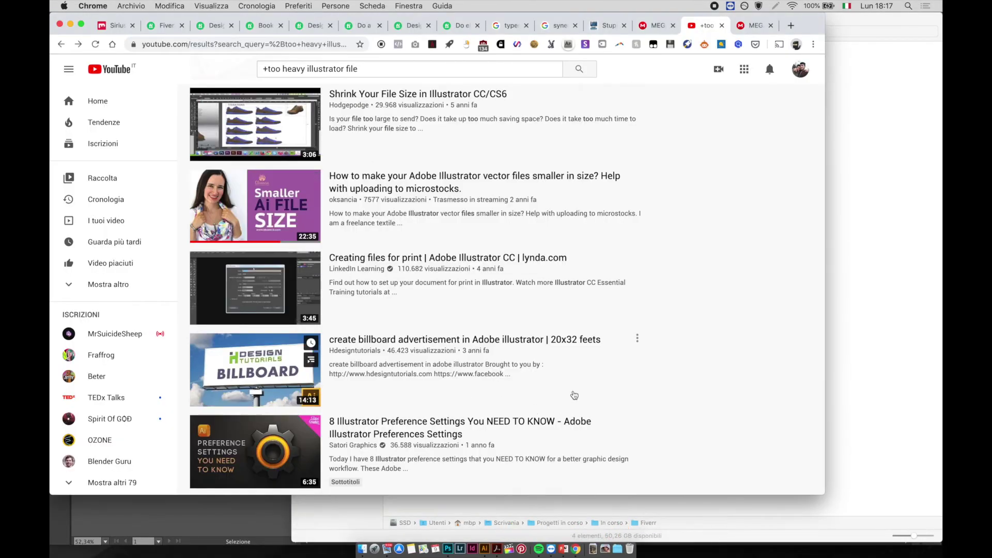
pyautogui.scroll(5, 574, 396)
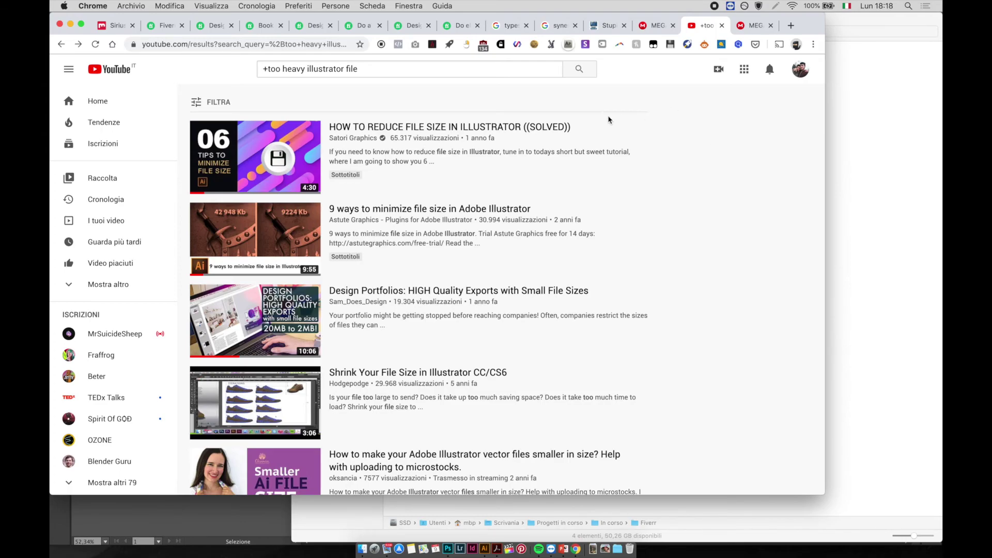
pyautogui.moveTo(608, 118); pyautogui.dragTo(853, 217)
pyautogui.press('super+a')
pyautogui.click(746, 233)
pyautogui.moveTo(326, 109); pyautogui.dragTo(742, 413)
pyautogui.click(742, 414)
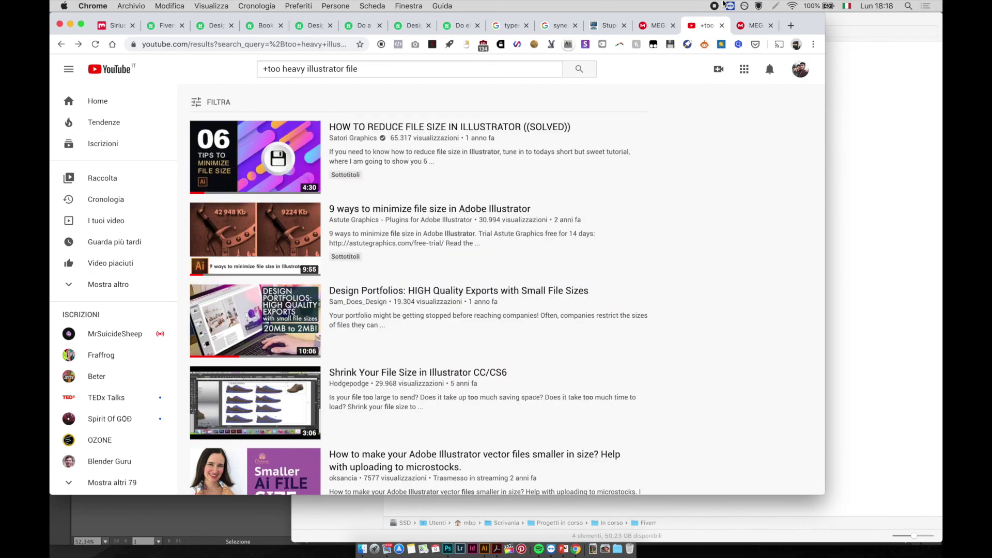